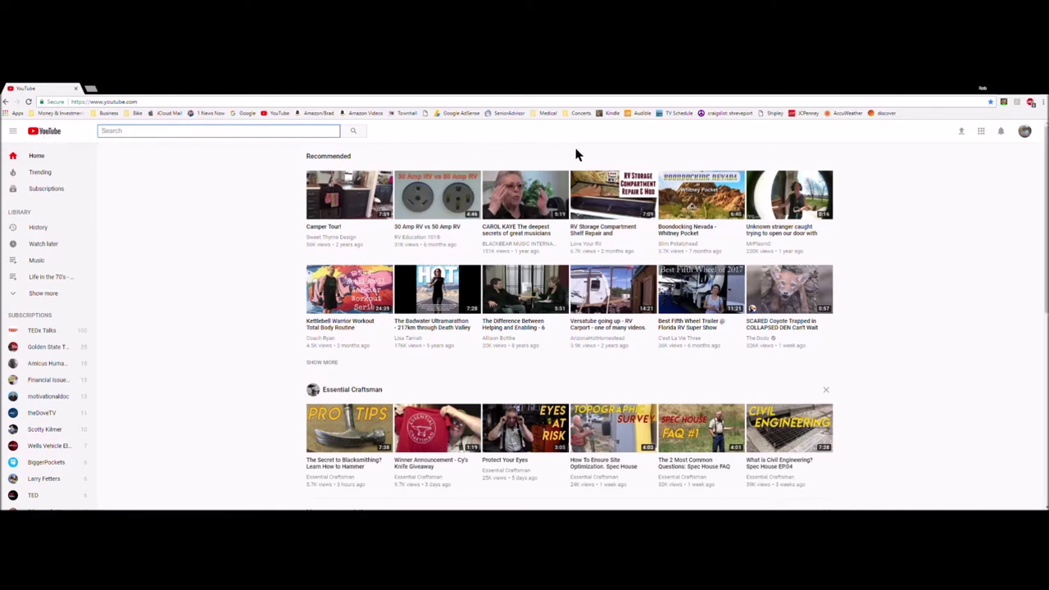
Open the 5 Acres on the Bayou channel page and browse its uploaded videos.
click(1025, 133)
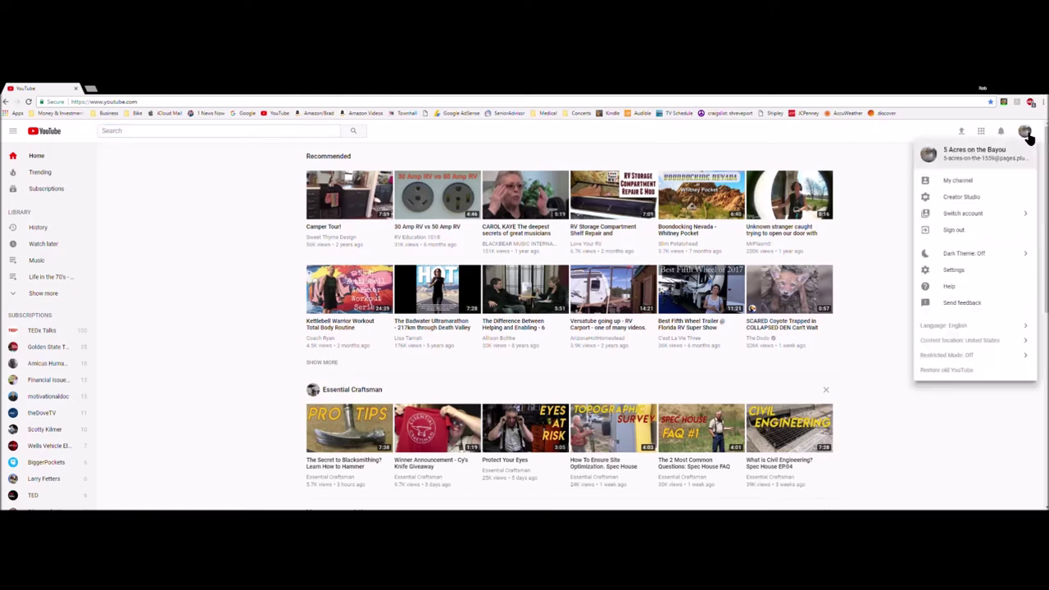
click(957, 181)
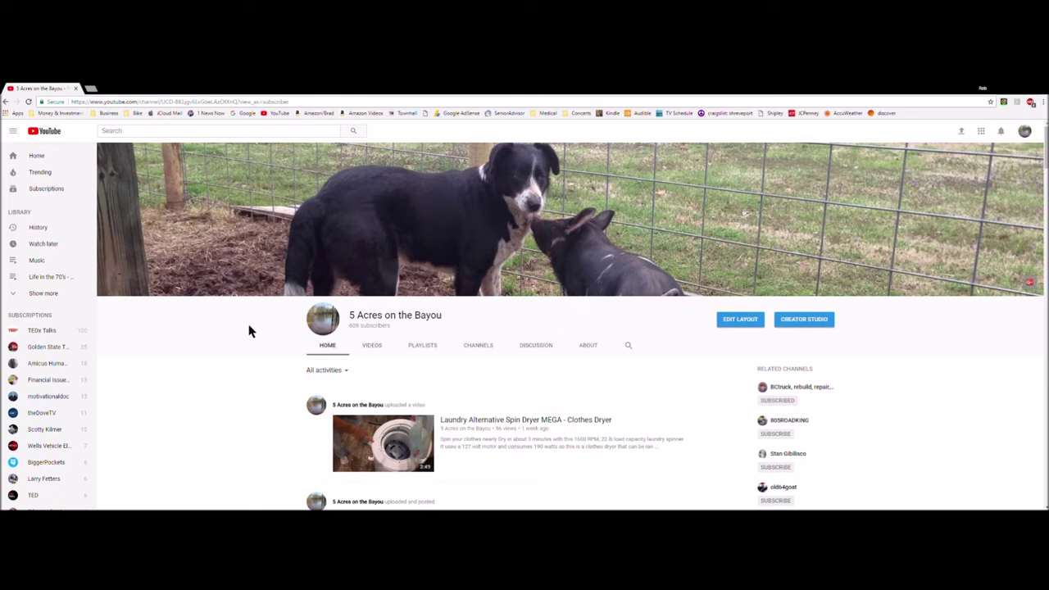
scroll(250, 332, down, 2)
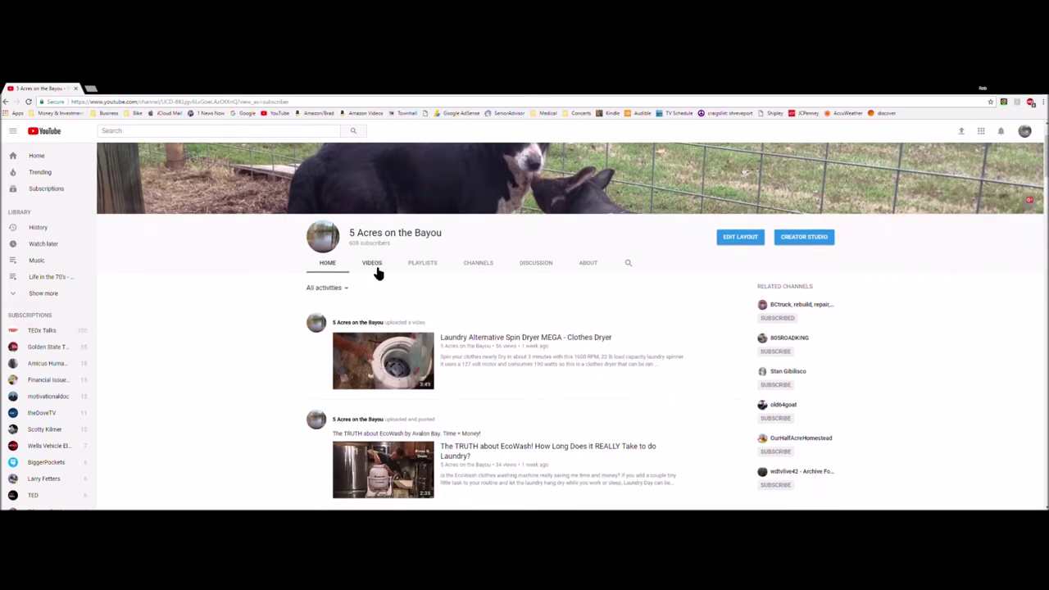
click(383, 360)
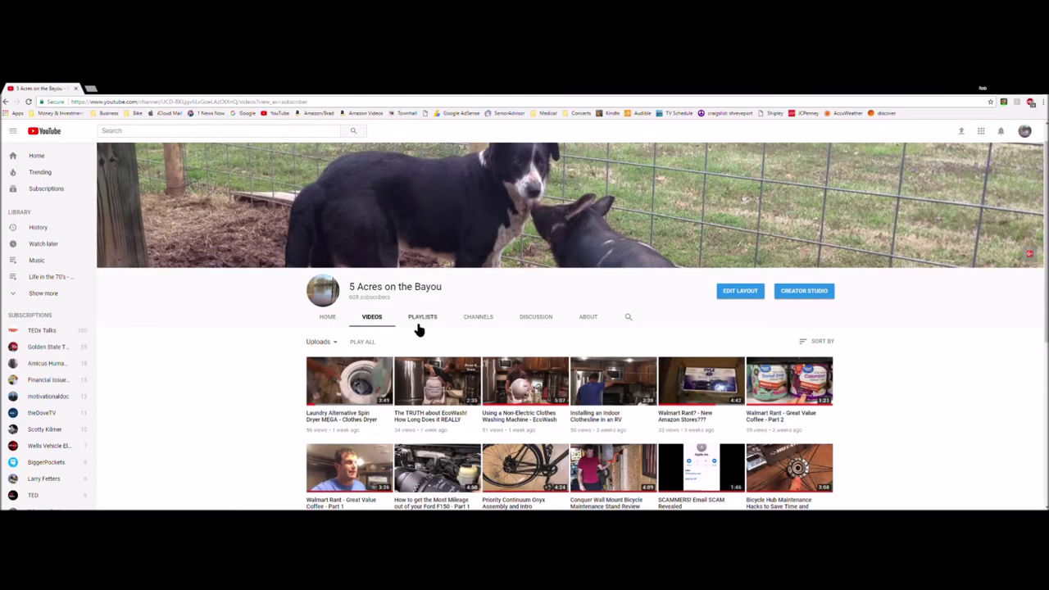
scroll(450, 324, down, 2)
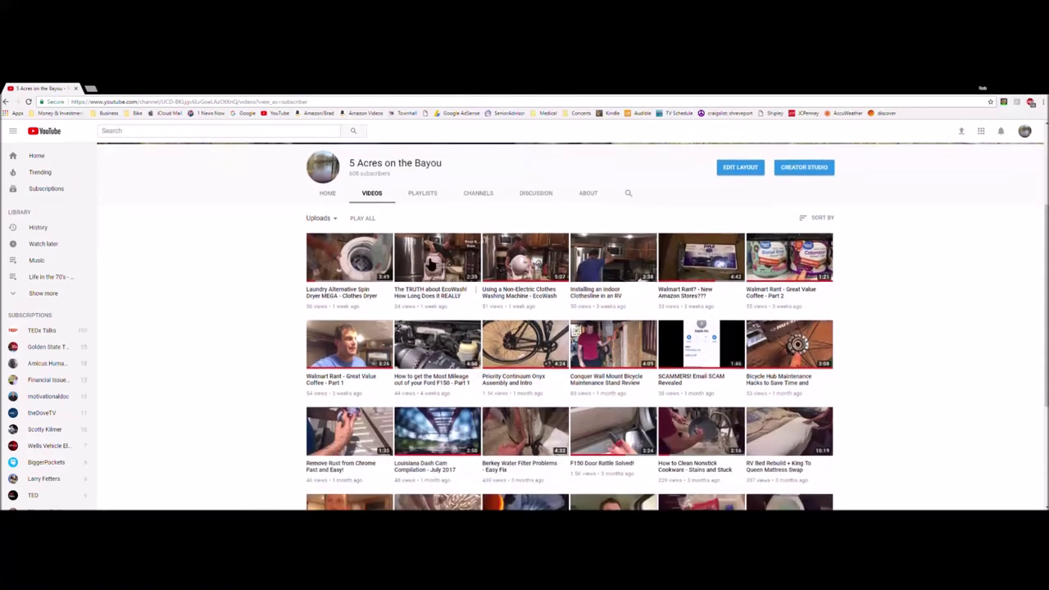
Look through the channel's created playlists, including the Bayou Bike Shop playlist.
click(423, 194)
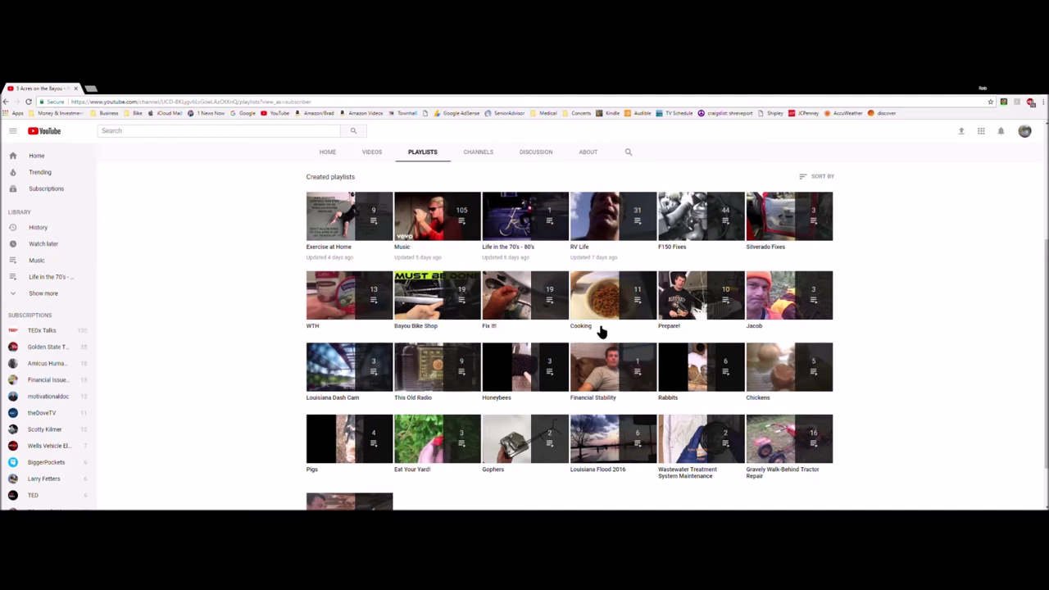
scroll(574, 323, down, 1)
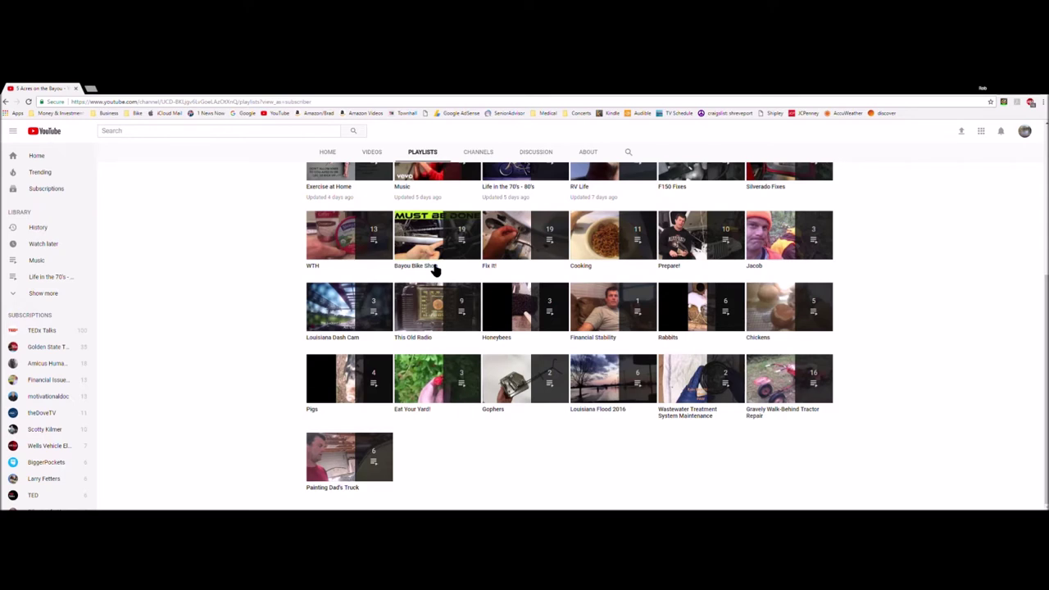
mouse_move(438, 238)
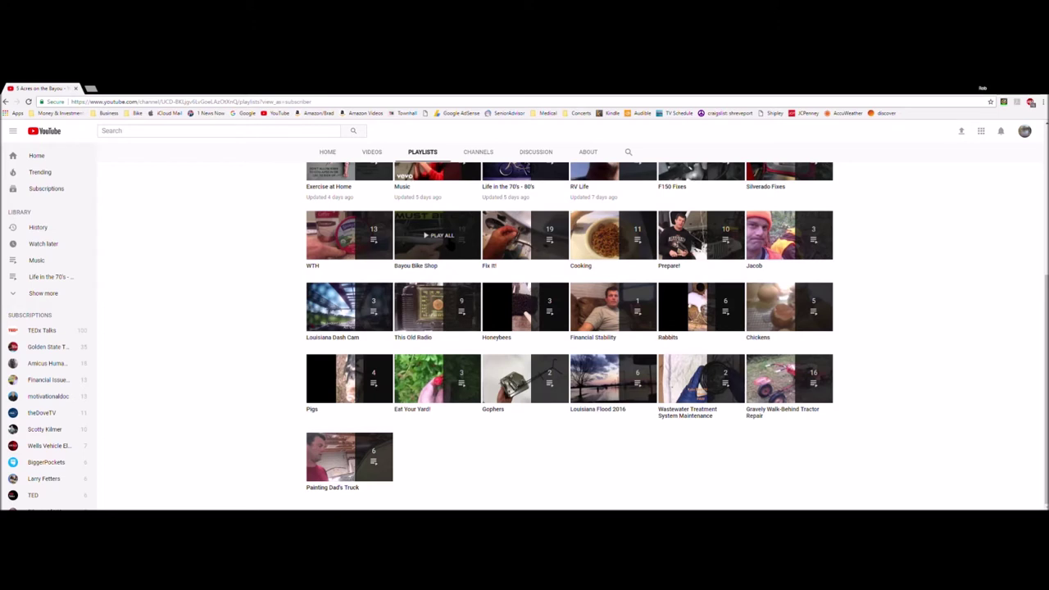
scroll(445, 241, up, 3)
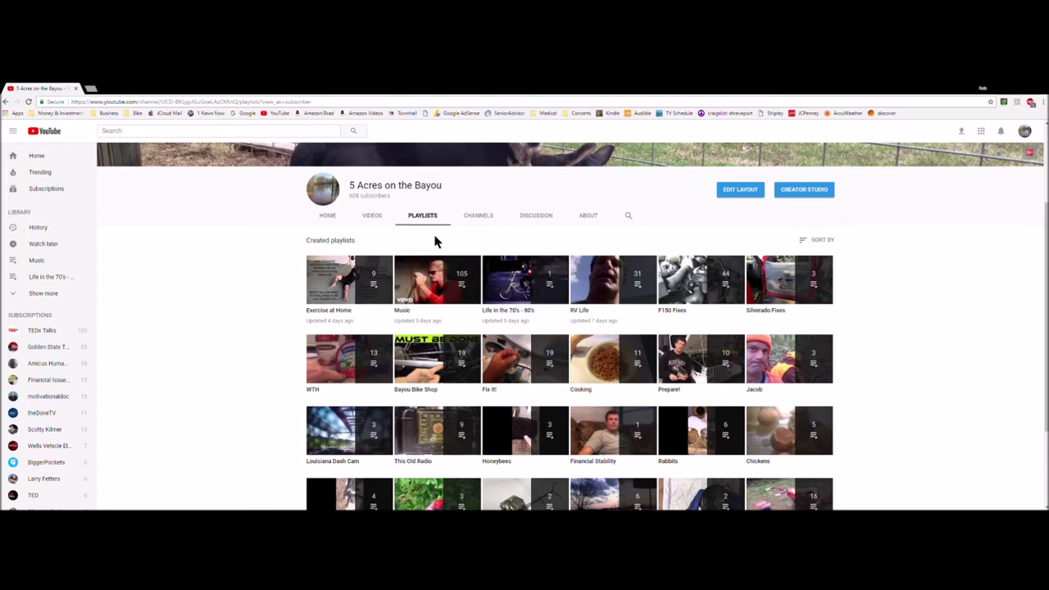
Open Info & Settings for the Laundry Alternative Spin Dryer MEGA video in Creator Studio's Video Manager and review its thumbnail choices.
click(1026, 132)
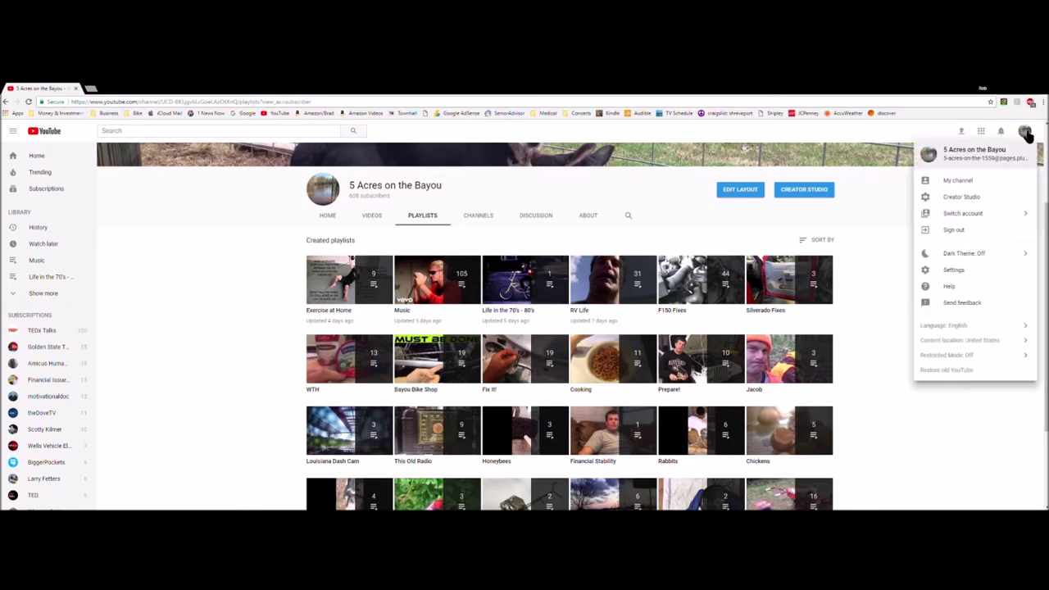
click(976, 198)
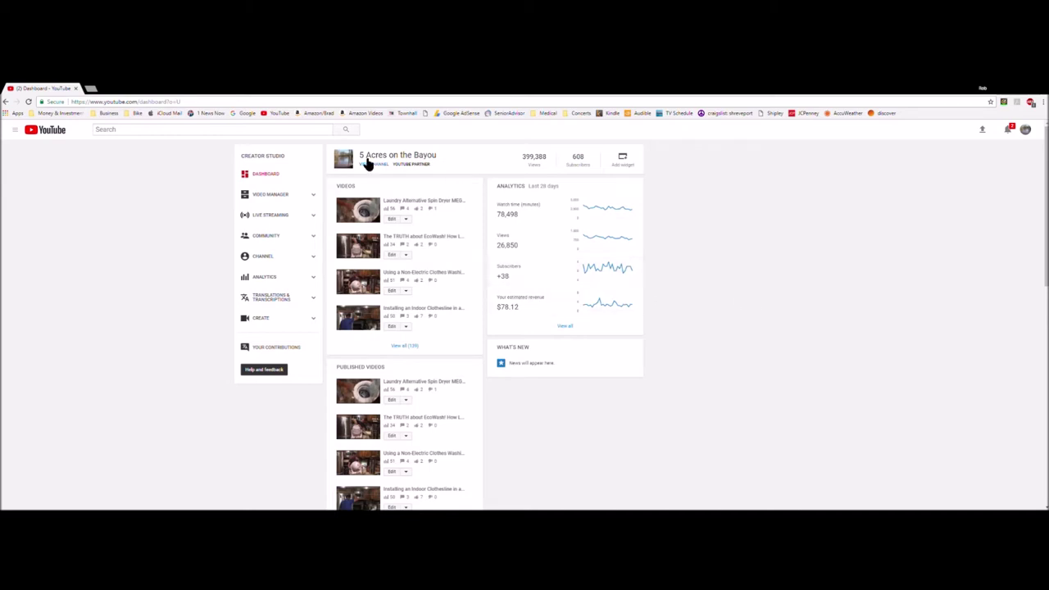
click(277, 200)
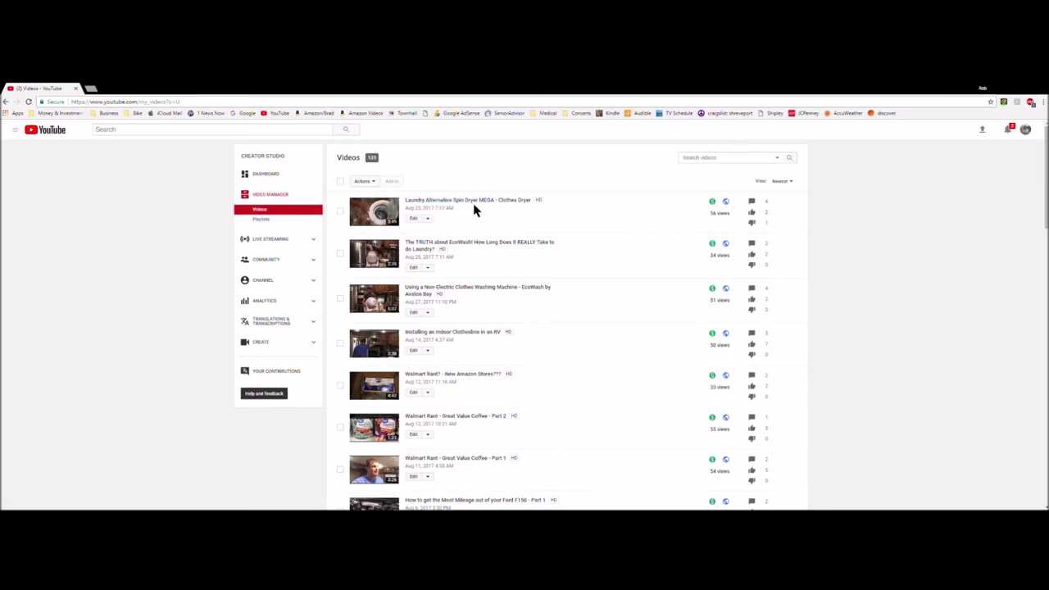
click(428, 220)
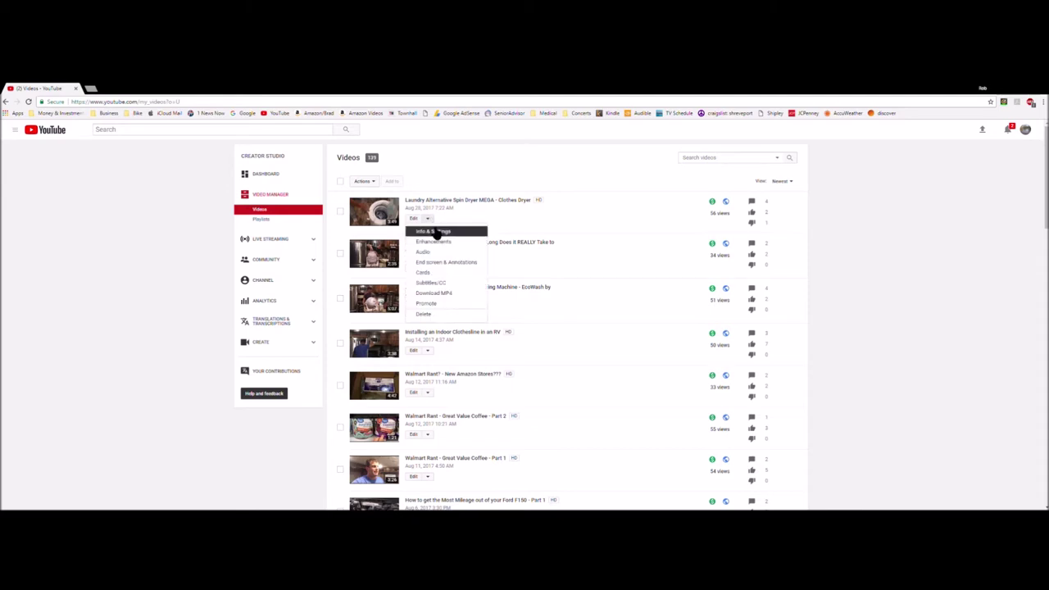
click(433, 232)
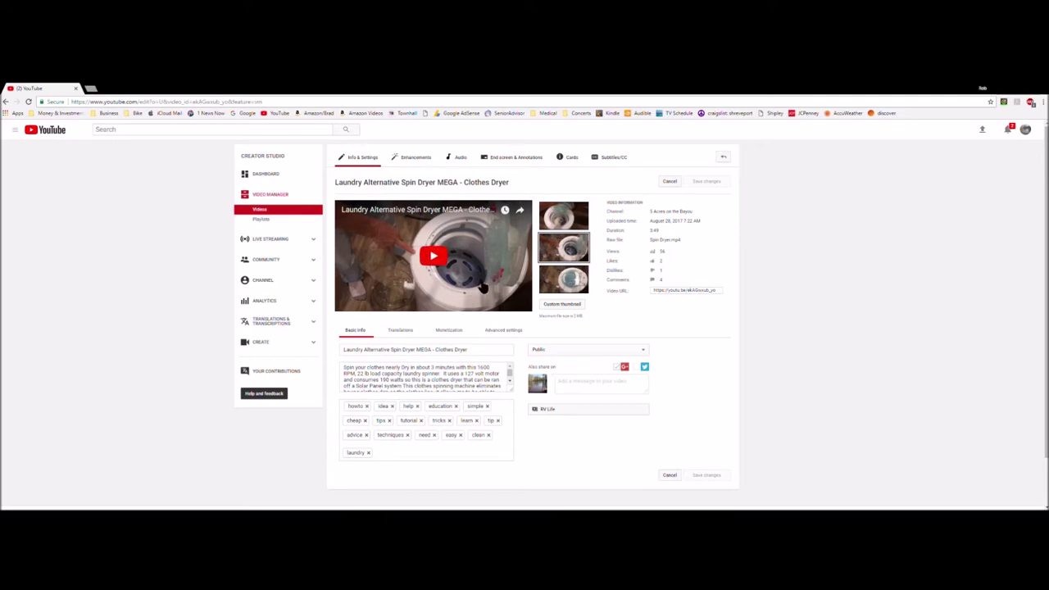
mouse_move(564, 280)
mouse_move(562, 215)
In the video's monetization settings, turn skippable video ads off and on again, and save the changes.
click(451, 333)
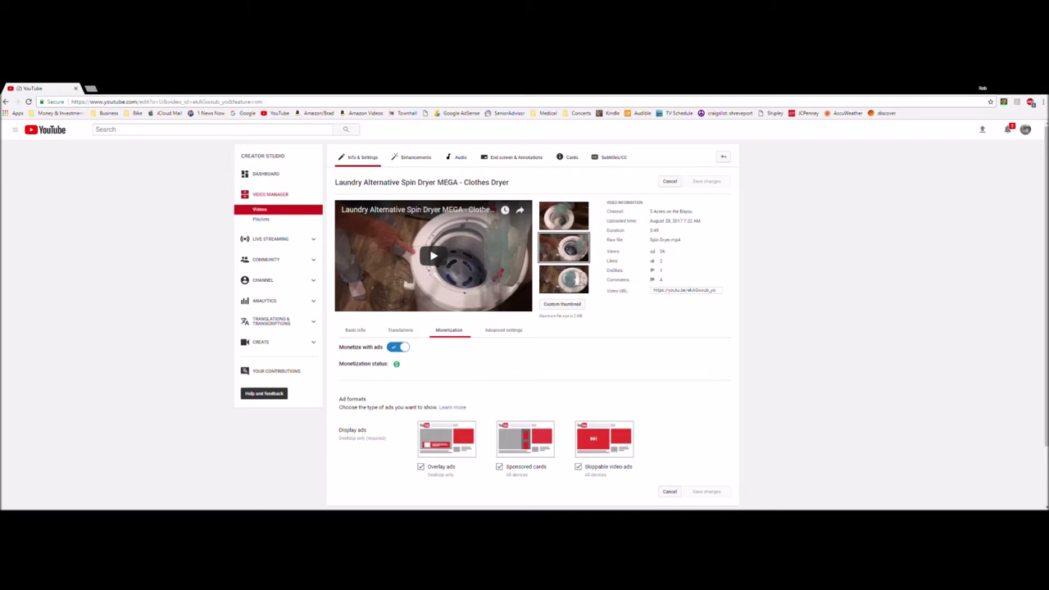
click(579, 467)
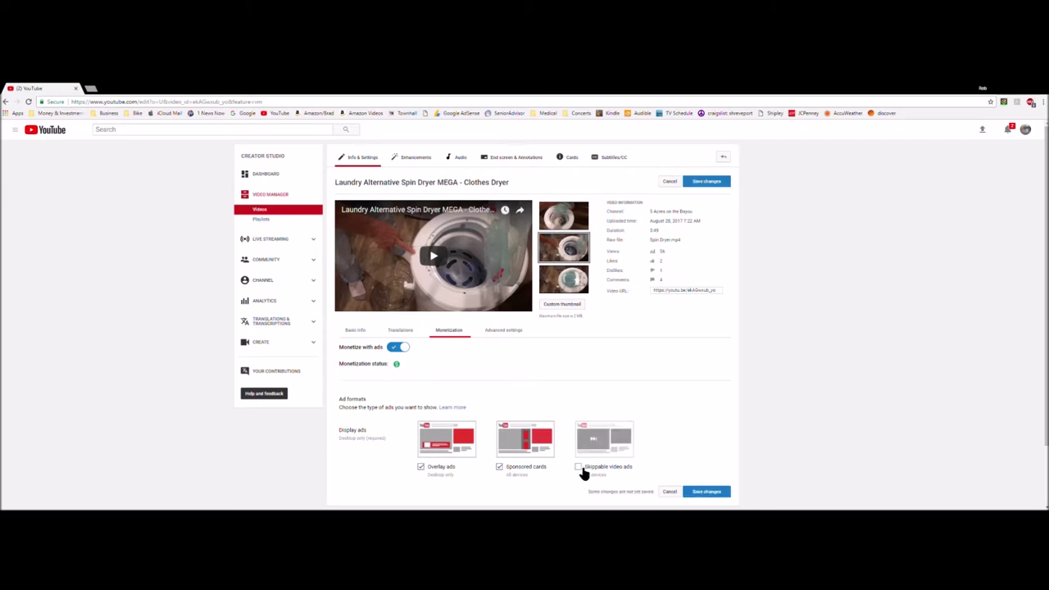
click(583, 474)
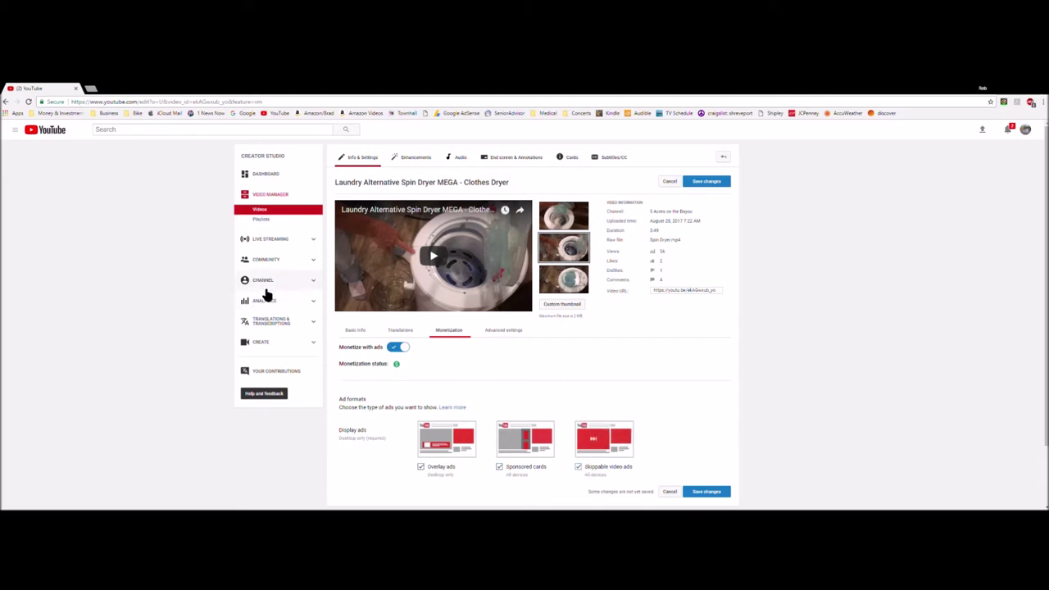
click(710, 183)
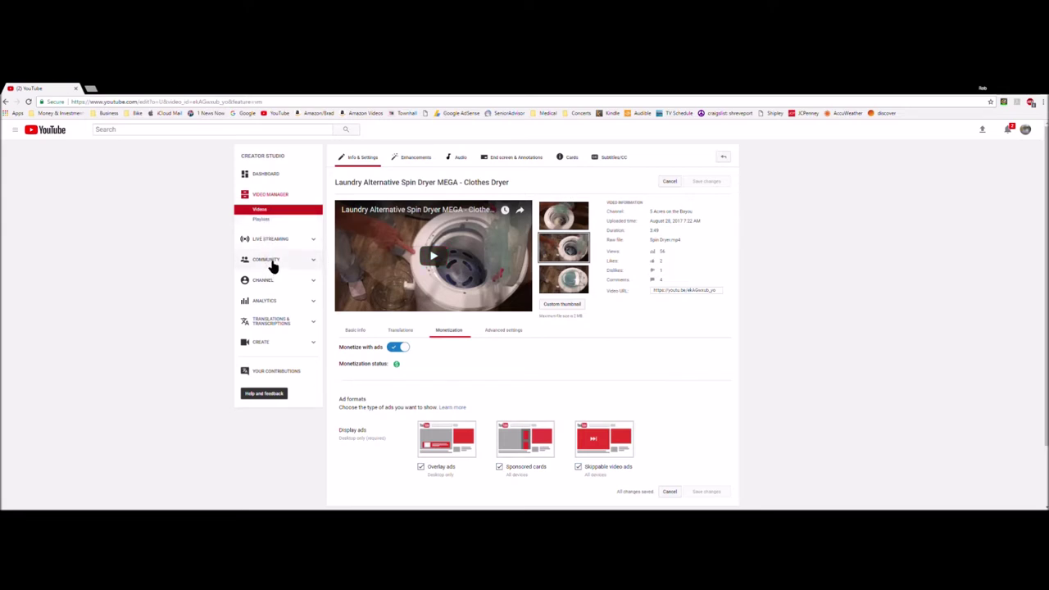
Open the channel analytics and examine the Videos in playlists report with its per-video figures.
click(272, 302)
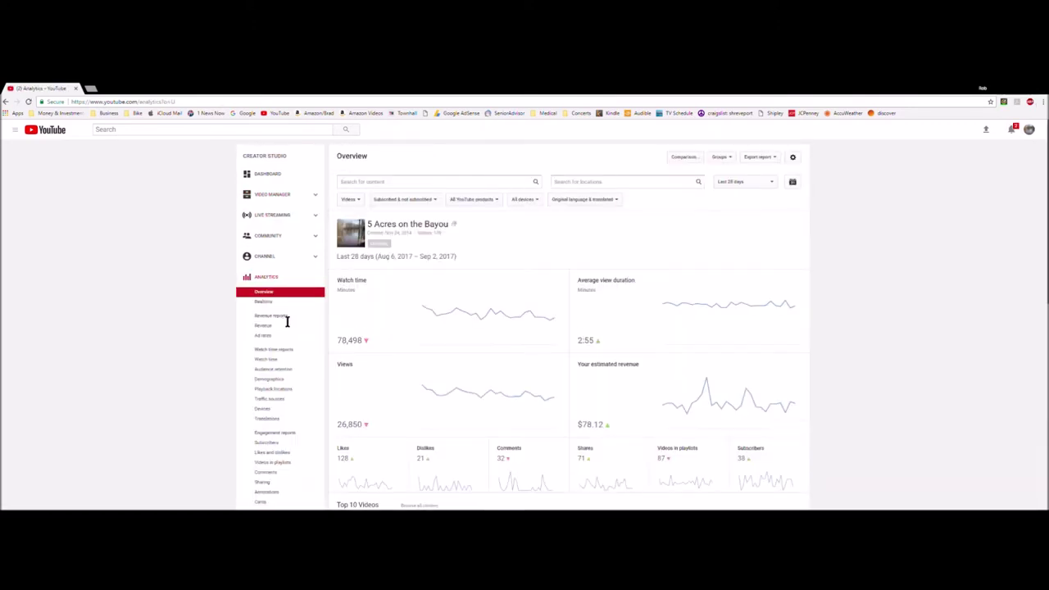
scroll(287, 323, down, 3)
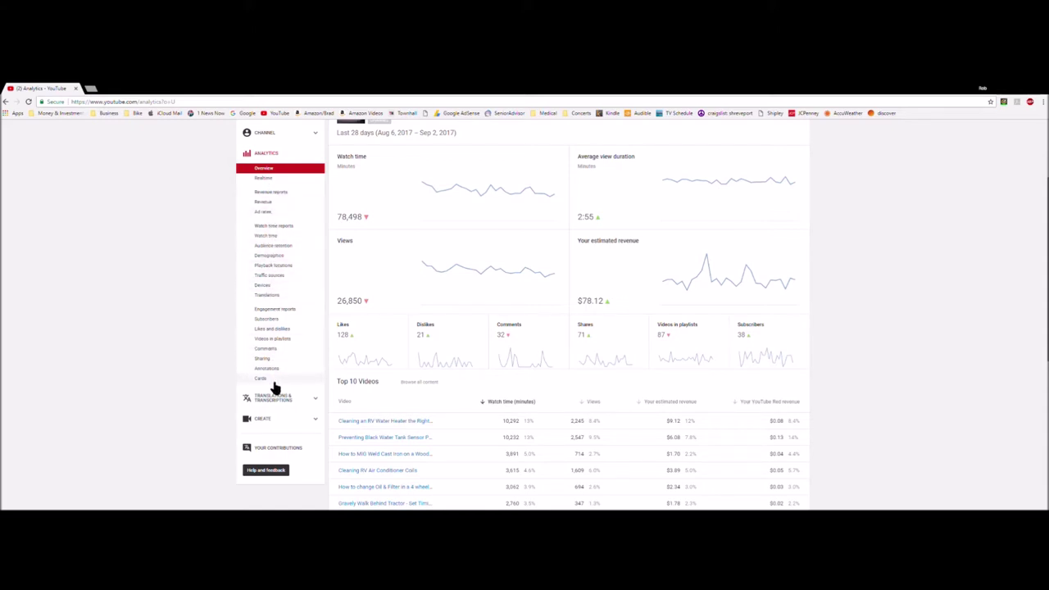
click(273, 341)
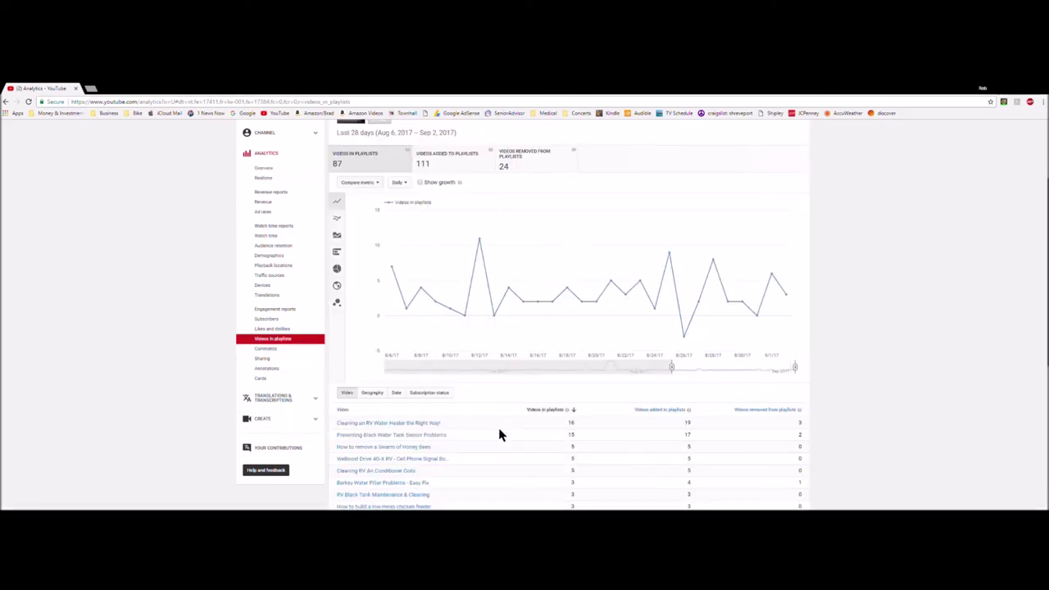
scroll(508, 464, down, 1)
scroll(475, 455, up, 2)
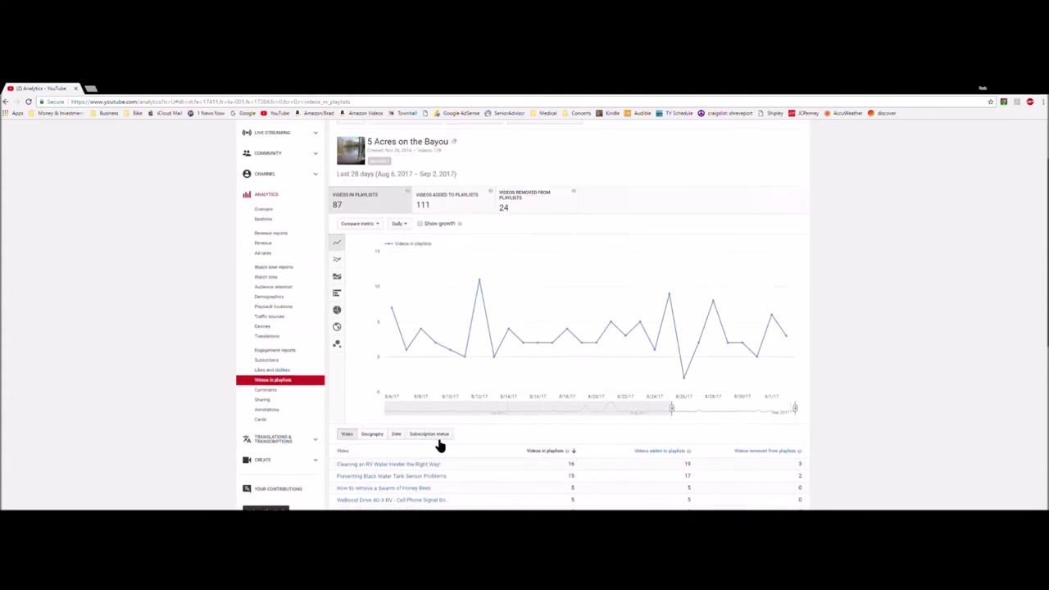
Examine the channel's revenue report for the last 28 days, including estimated revenue per video.
click(263, 244)
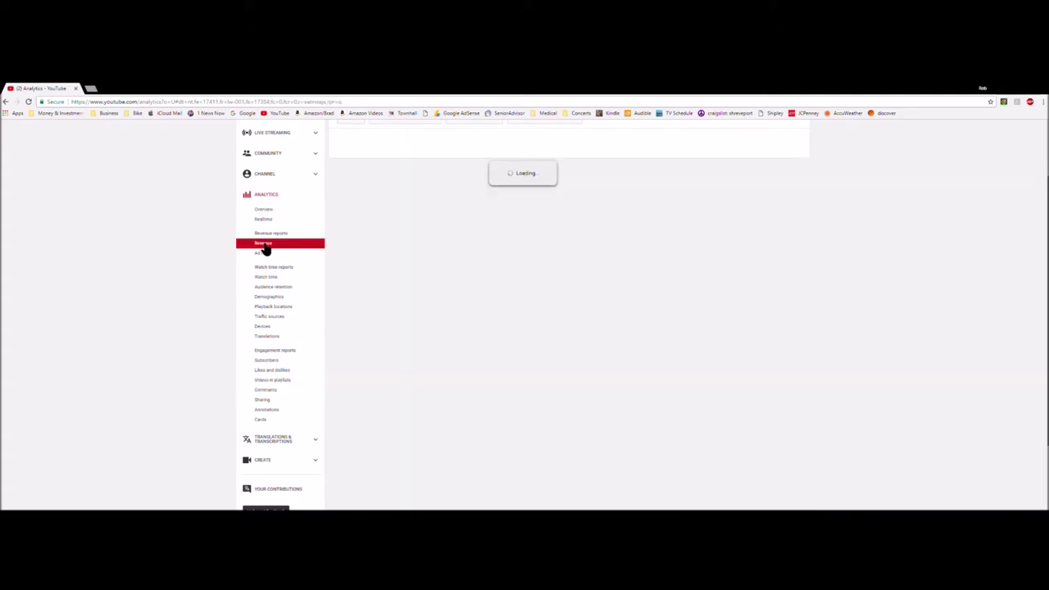
scroll(508, 441, down, 3)
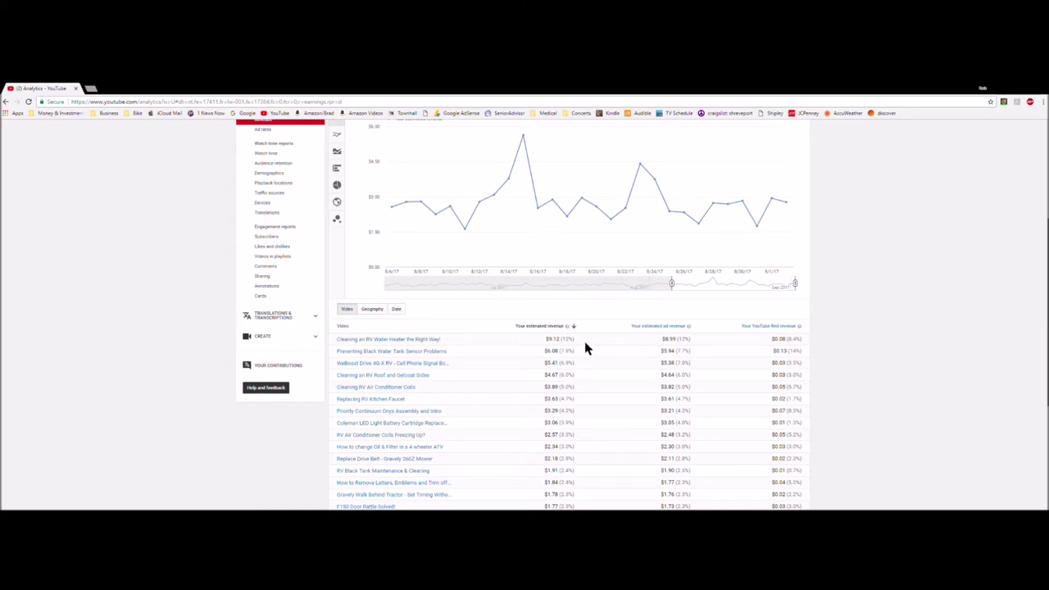
scroll(585, 348, down, 2)
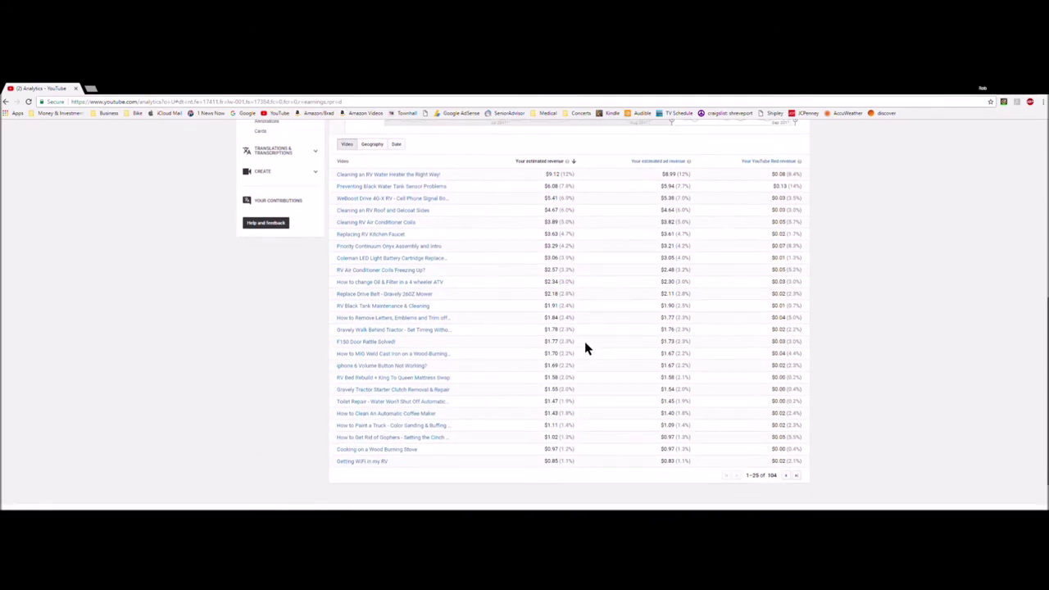
scroll(585, 347, up, 3)
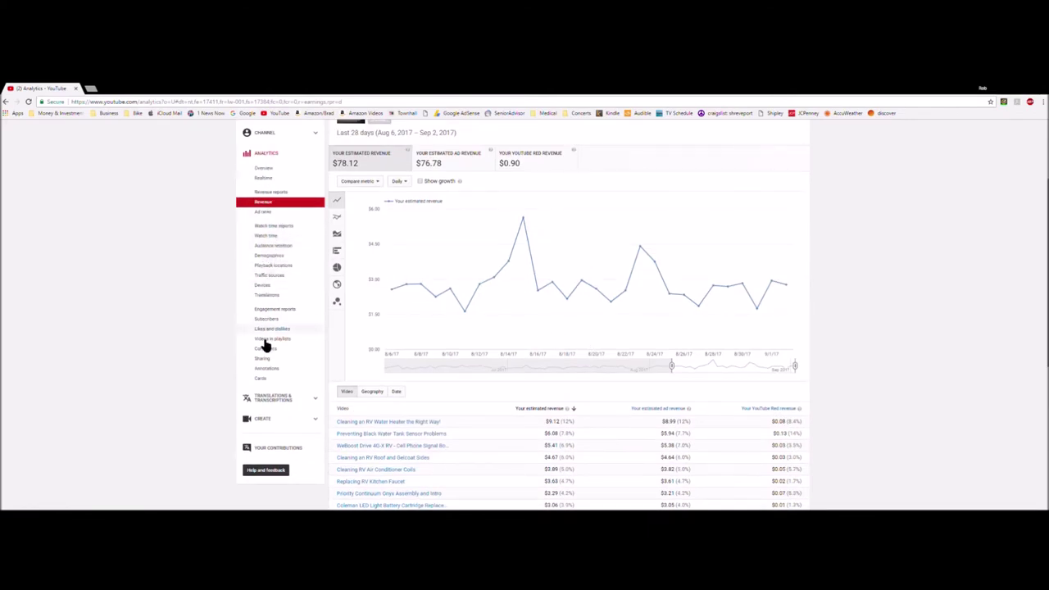
scroll(269, 341, up, 2)
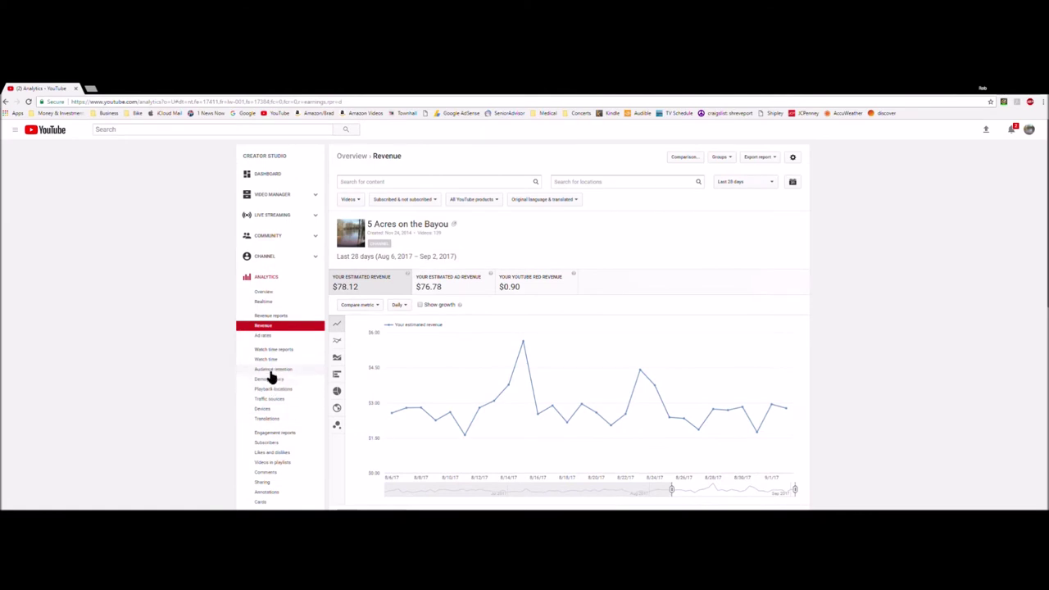
Review the watch time report per video and check the average view duration in the analytics overview.
click(271, 360)
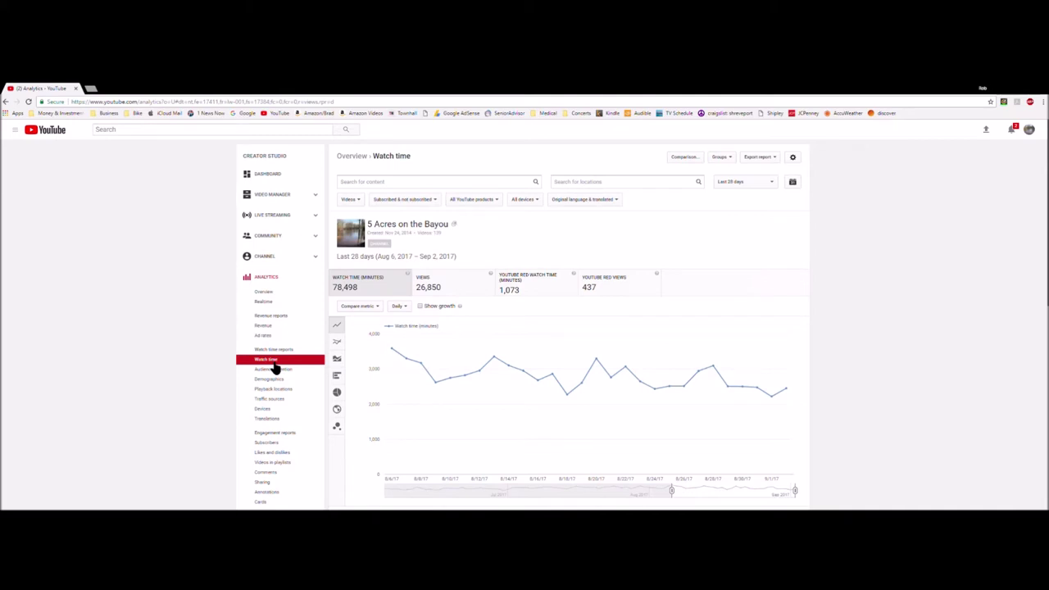
scroll(482, 391, down, 2)
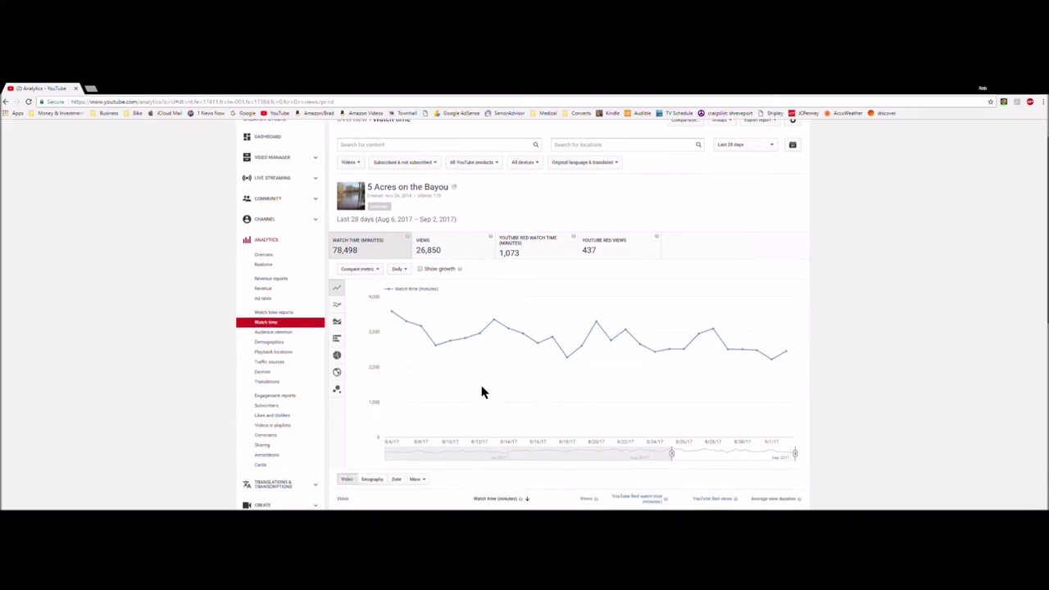
scroll(482, 392, down, 1)
scroll(478, 380, down, 3)
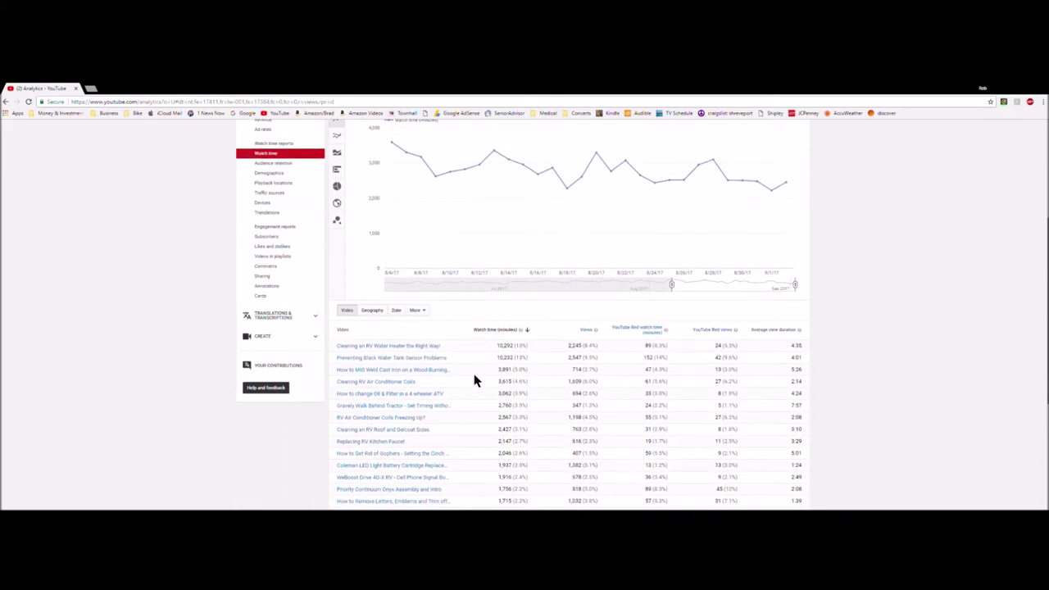
scroll(474, 380, up, 5)
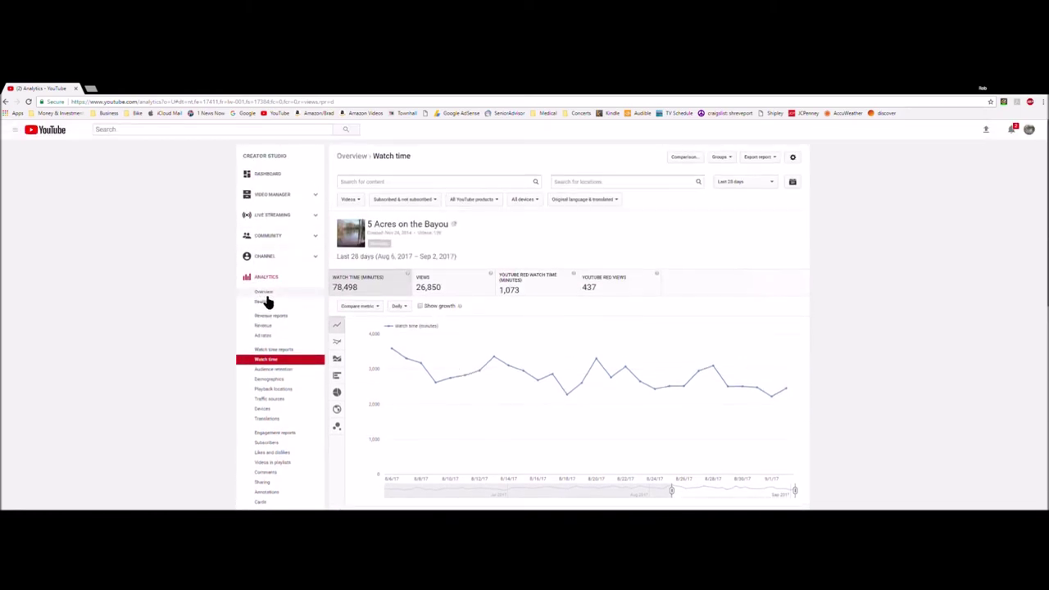
click(264, 293)
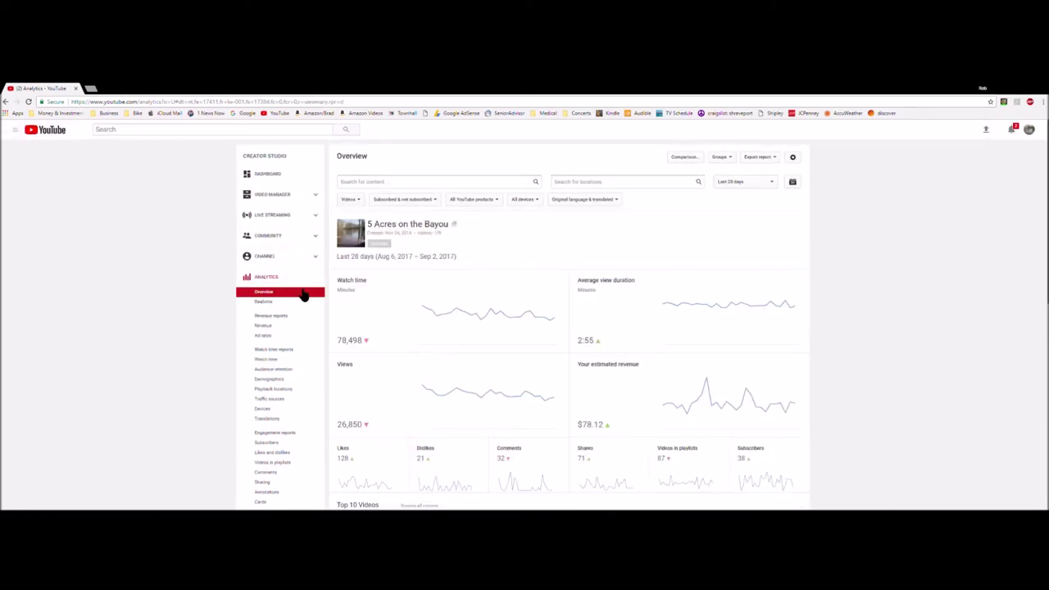
mouse_move(591, 345)
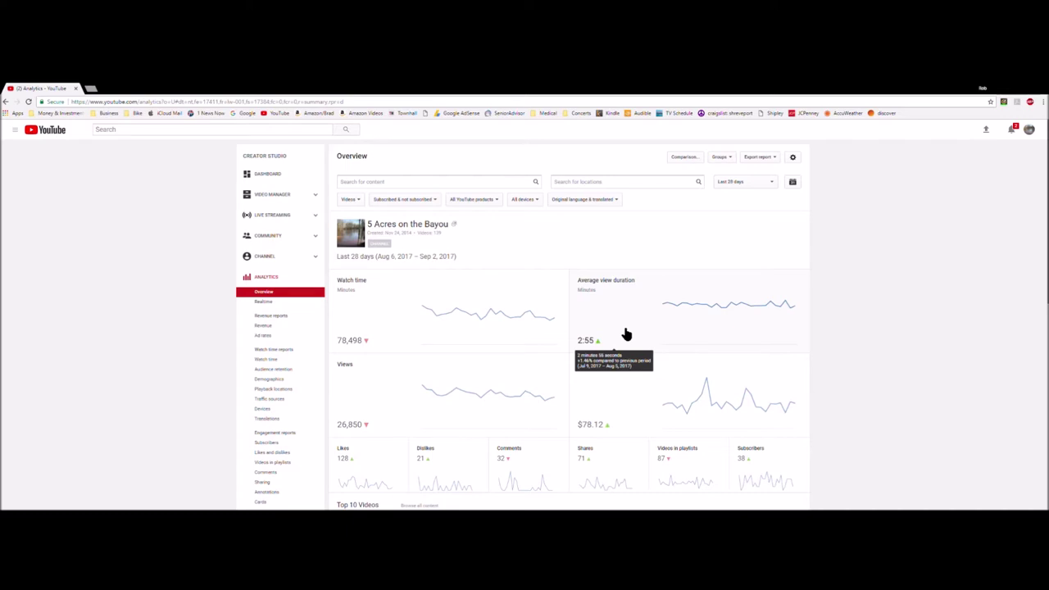
Examine the demographics report for the channel's watch time by viewer age and gender.
click(272, 380)
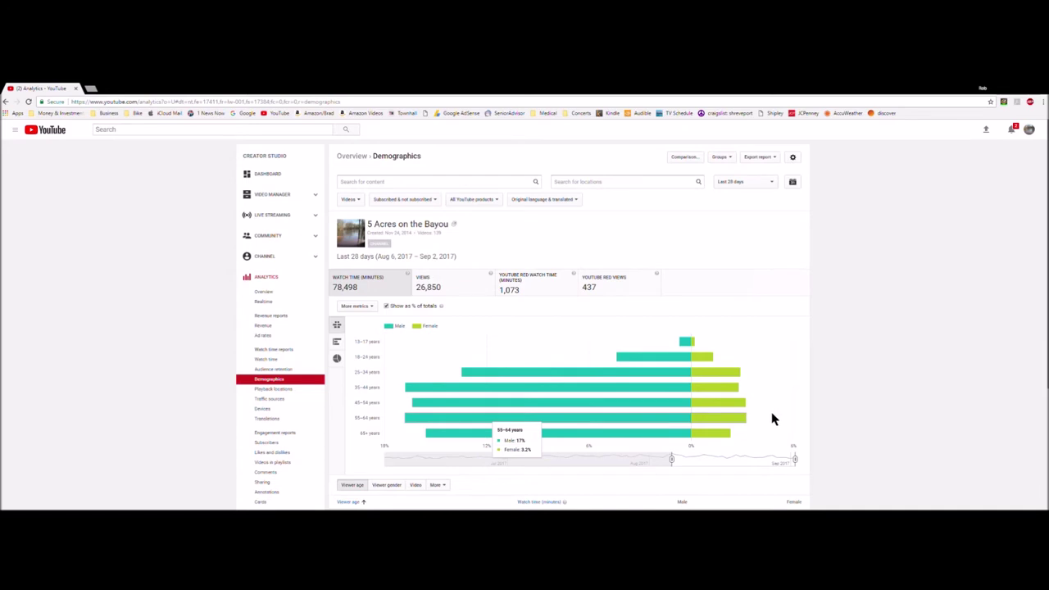
scroll(766, 422, down, 3)
scroll(434, 435, up, 5)
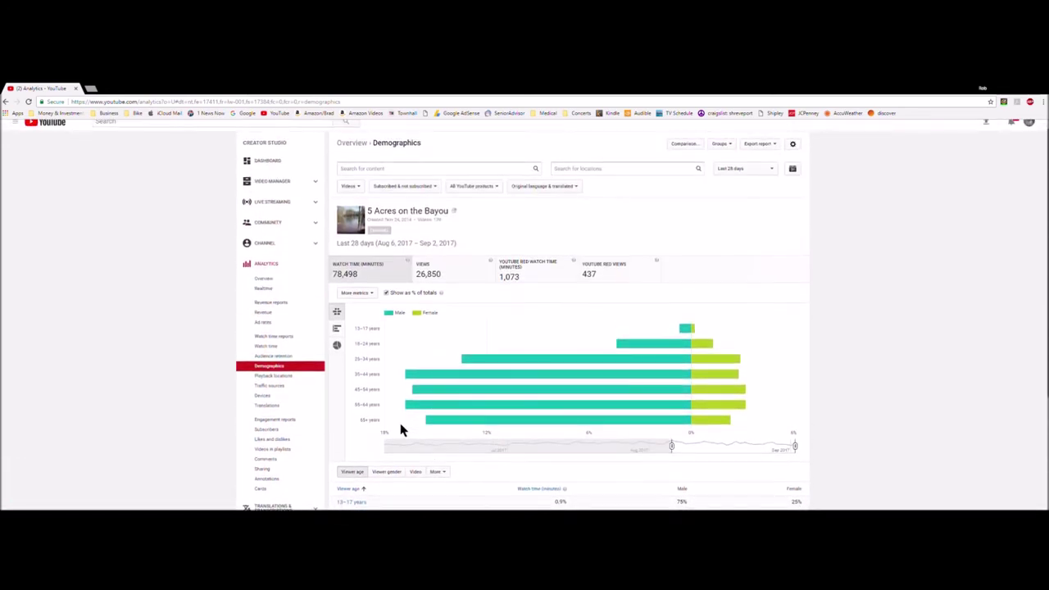
Open the top geographies report from the analytics overview and page through the watch time figures for all countries.
click(272, 281)
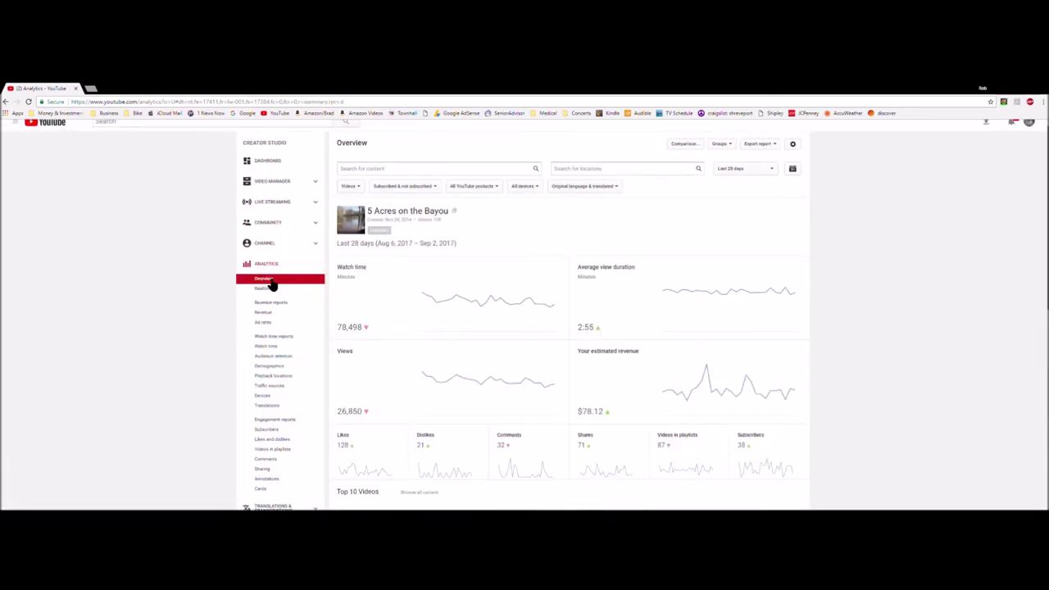
scroll(504, 370, down, 10)
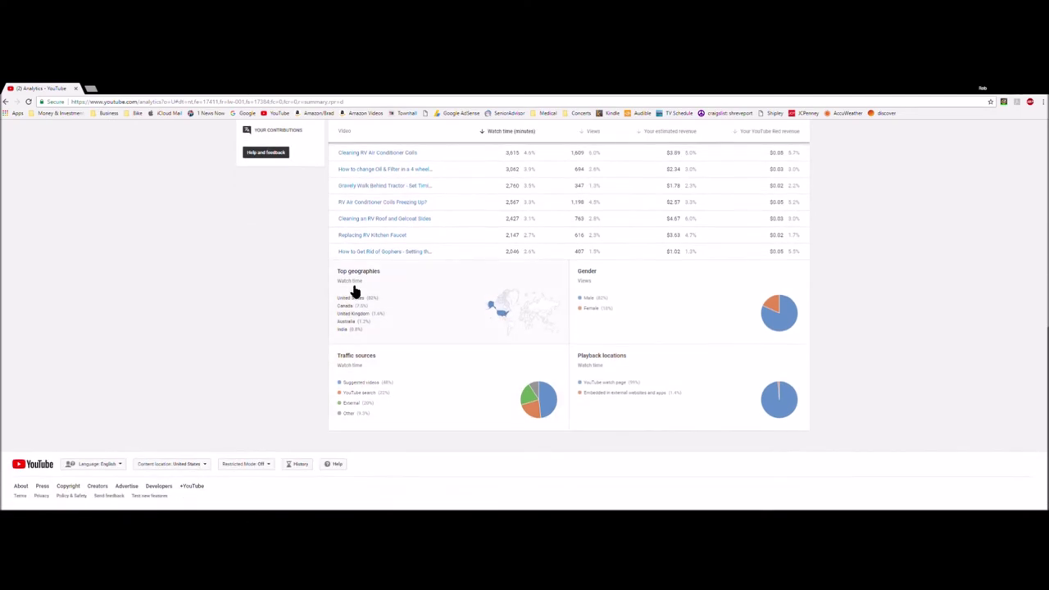
click(366, 276)
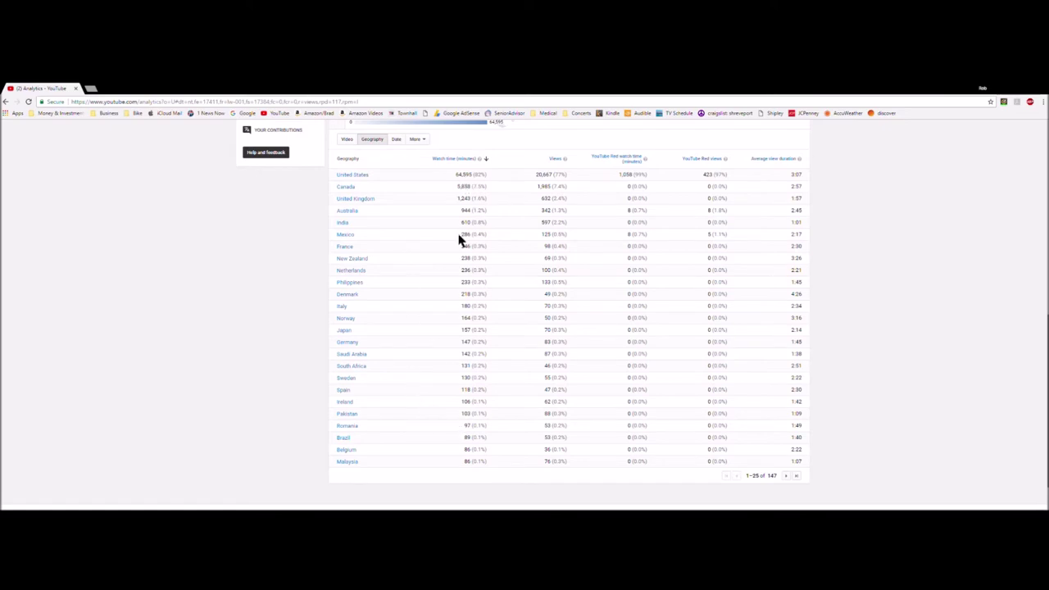
click(787, 477)
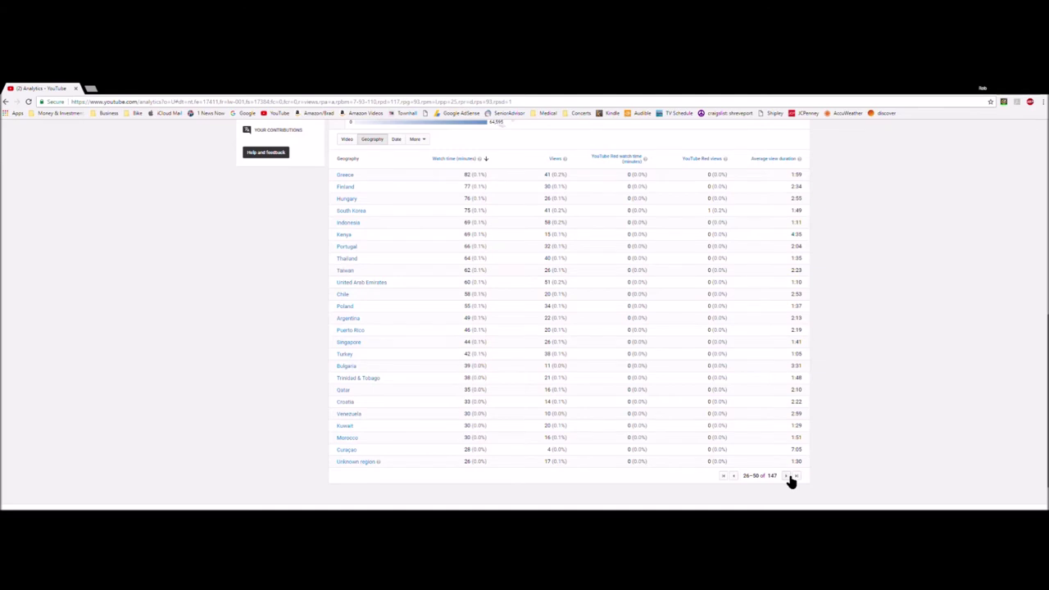
click(788, 477)
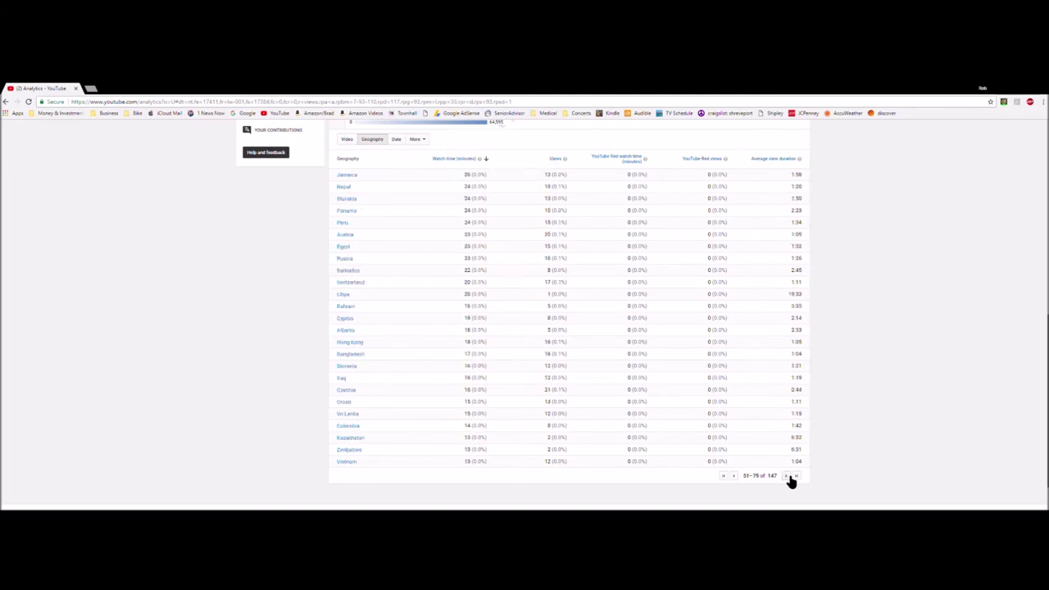
click(788, 478)
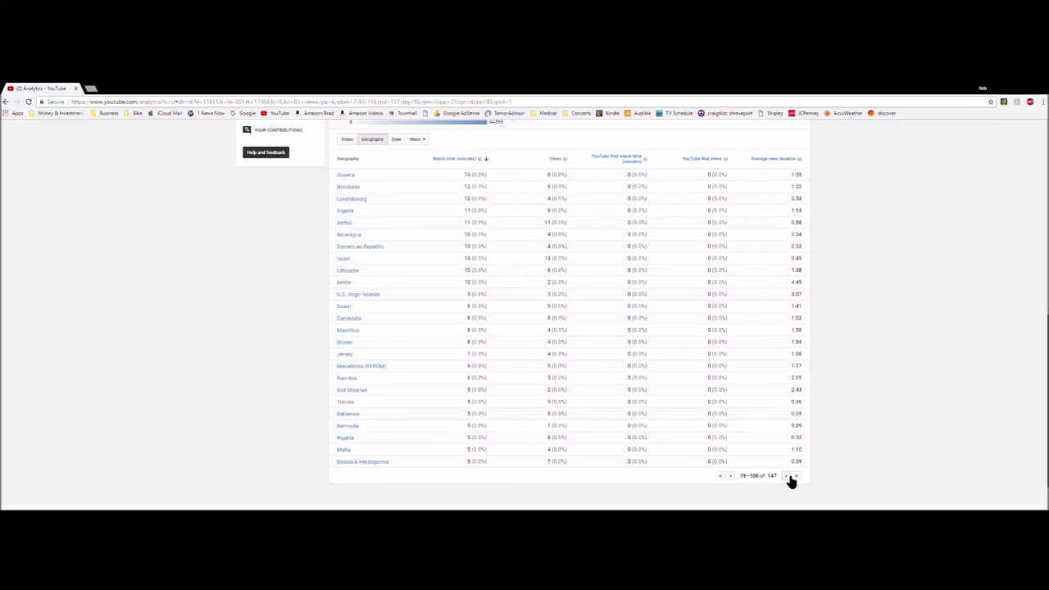
click(789, 478)
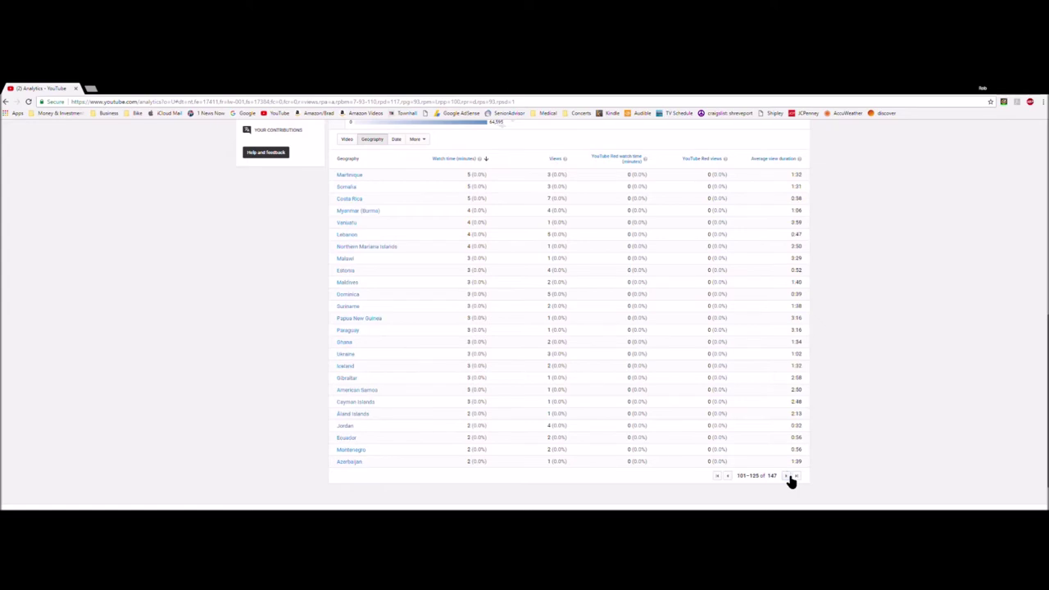
click(788, 477)
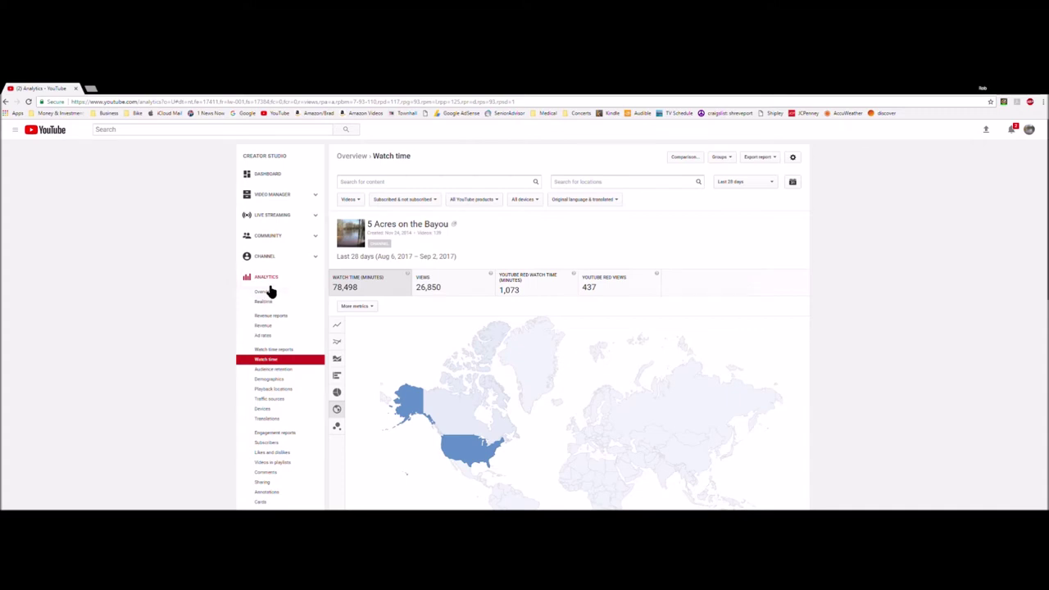
Review the community comments, covering the published, held for review and likely spam lists.
scroll(281, 435, down, 3)
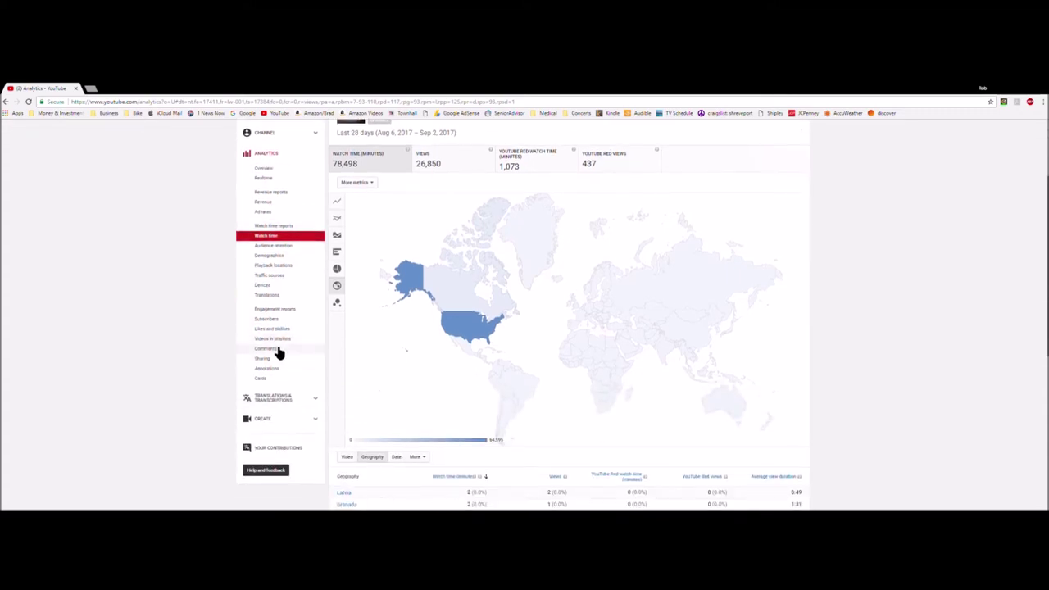
scroll(274, 352, up, 3)
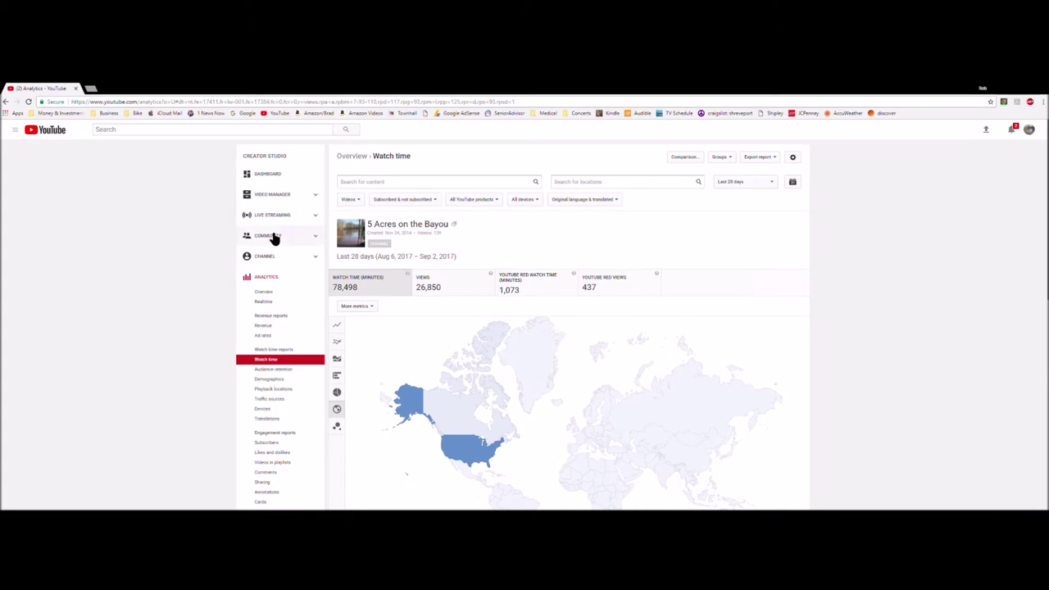
click(273, 238)
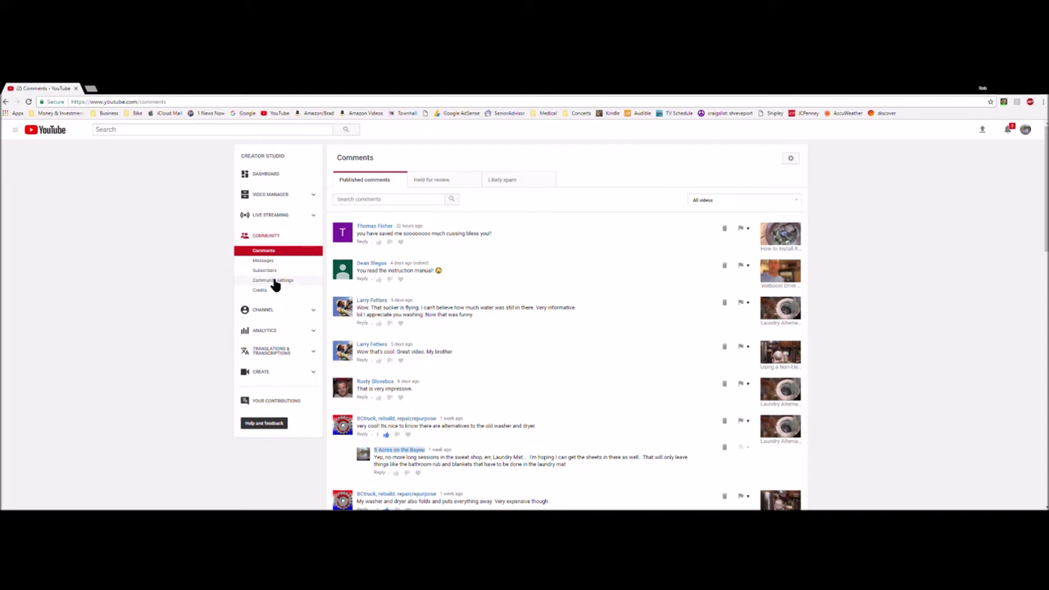
click(446, 182)
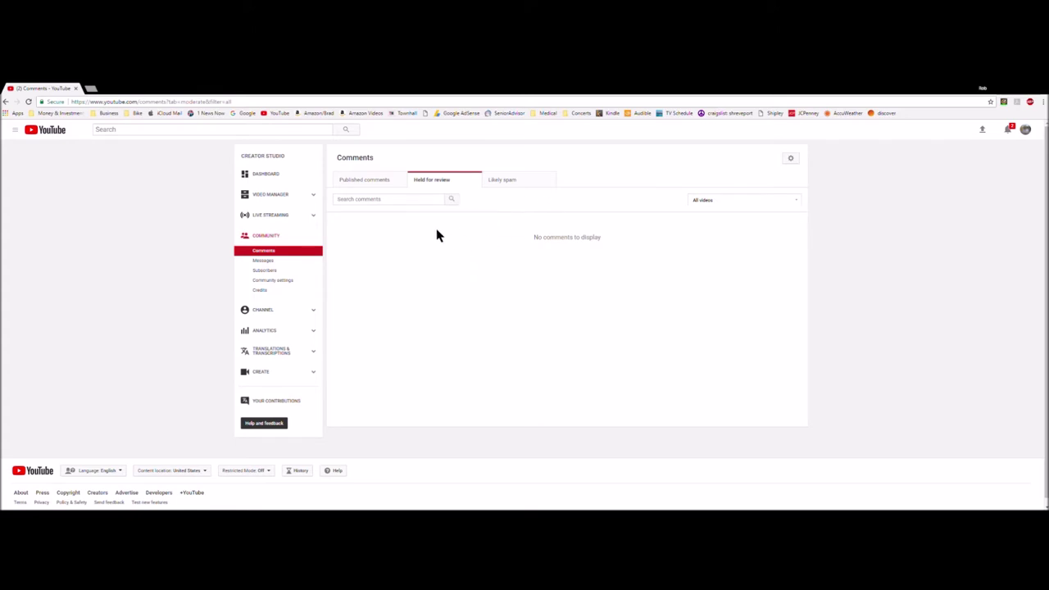
click(515, 182)
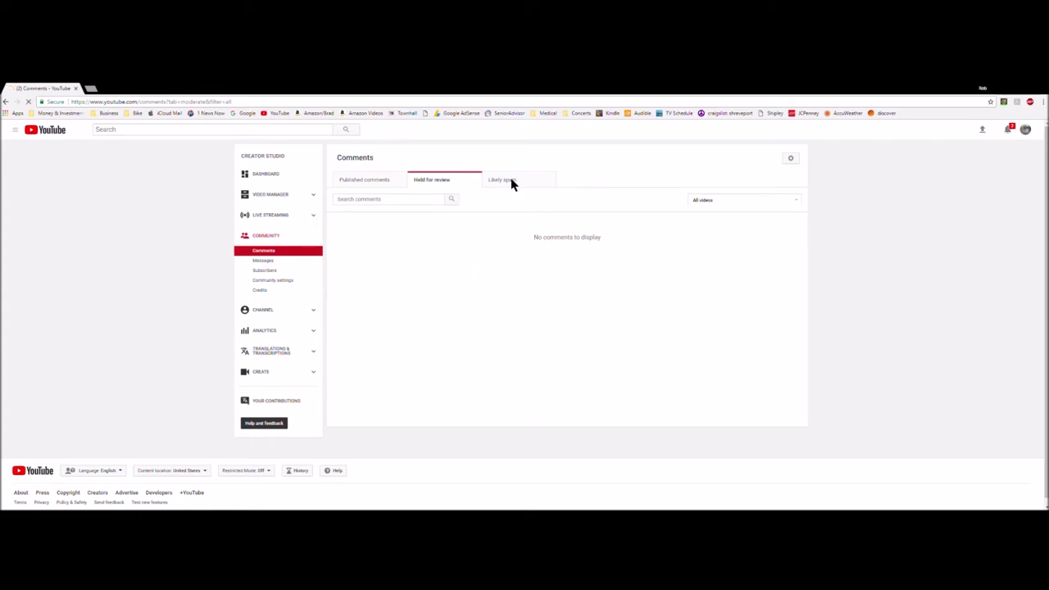
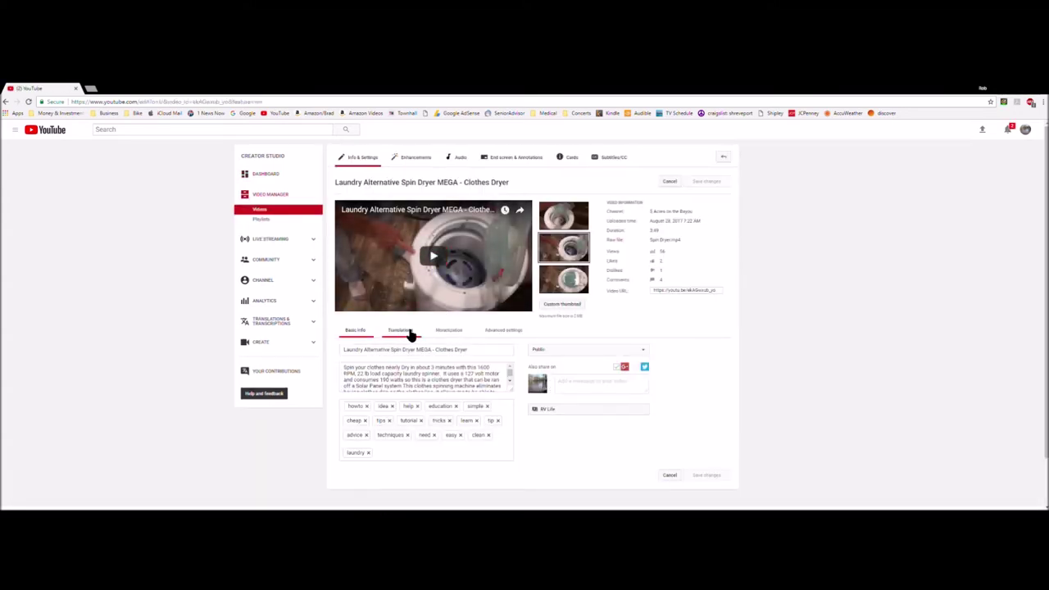
Set the comments shown to Approved in the Laundry Alternative Spin Dryer video's advanced settings and save the changes.
click(508, 334)
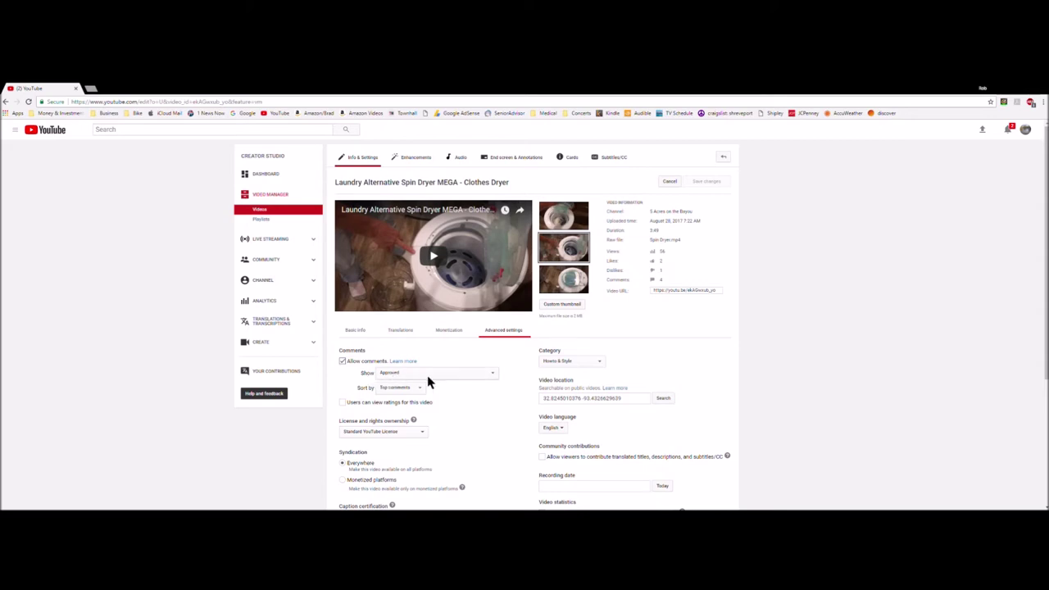
click(492, 376)
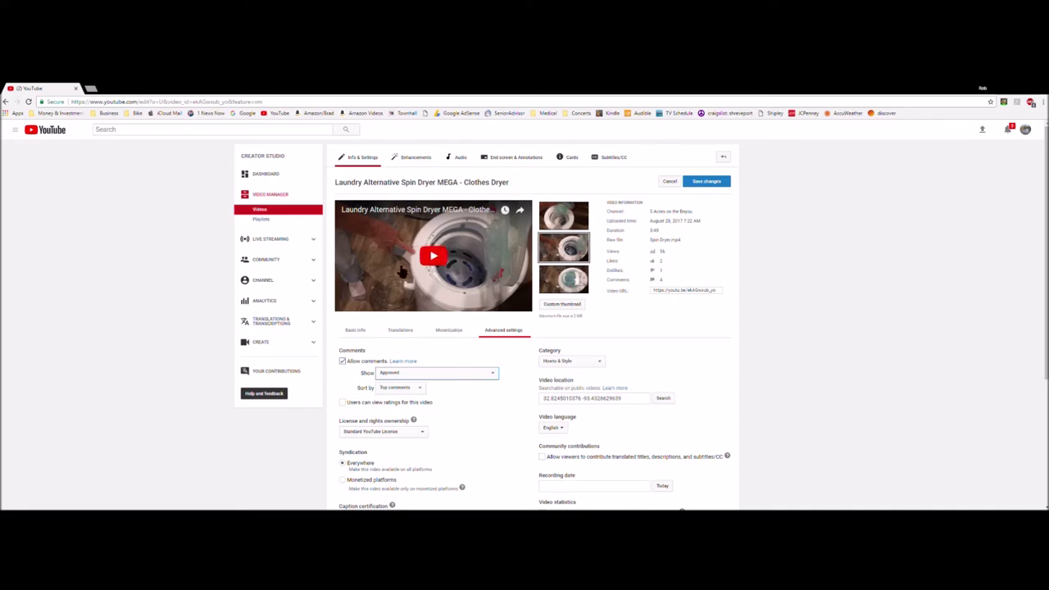
click(718, 183)
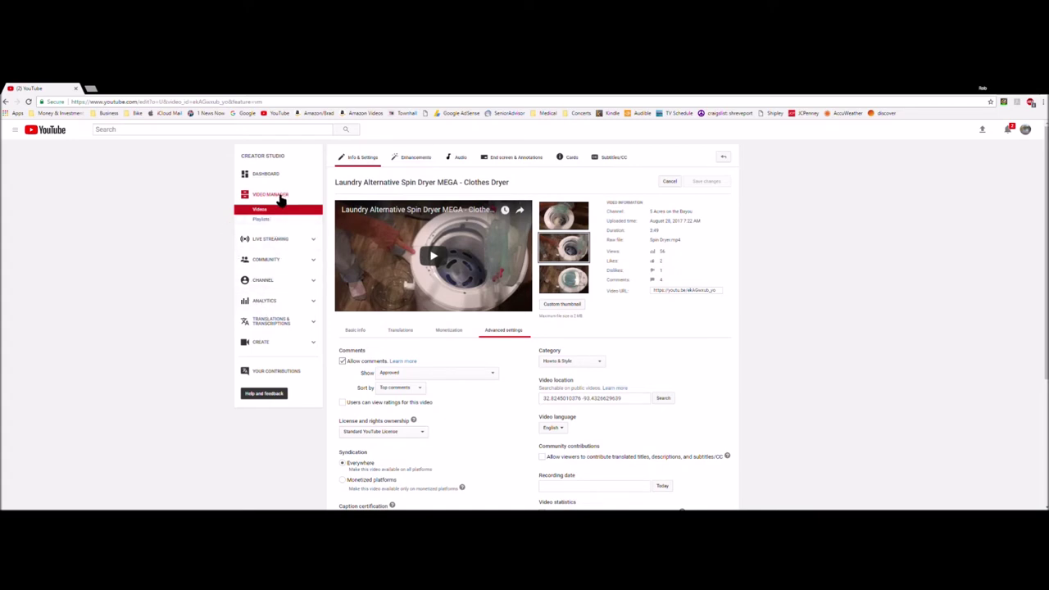
Review the community messages and the channel's subscriber list, and open the video upload page.
click(276, 261)
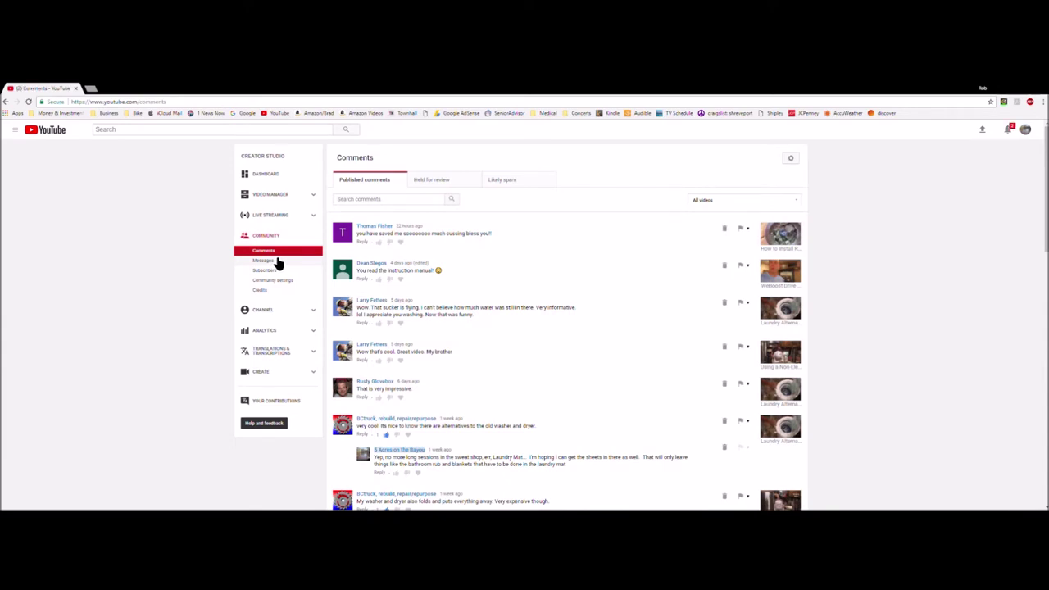
click(268, 261)
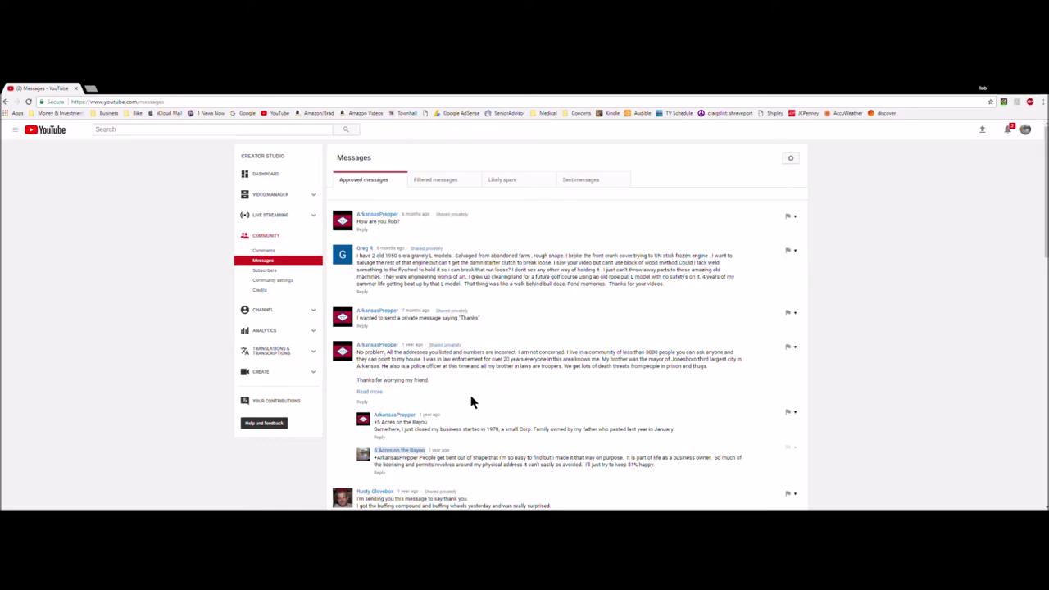
click(266, 272)
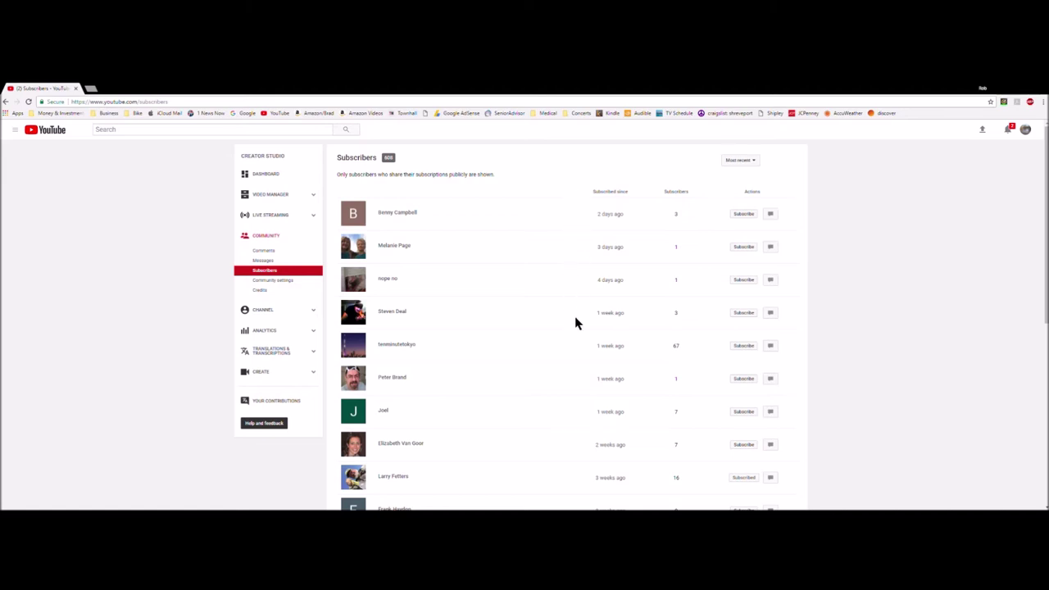
scroll(660, 361, down, 5)
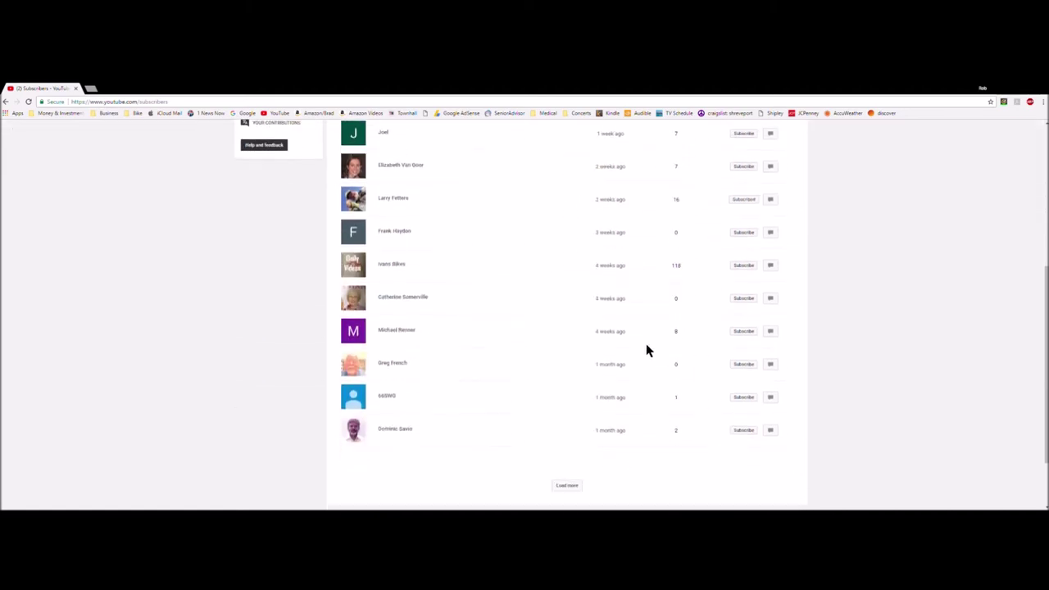
scroll(646, 351, up, 1)
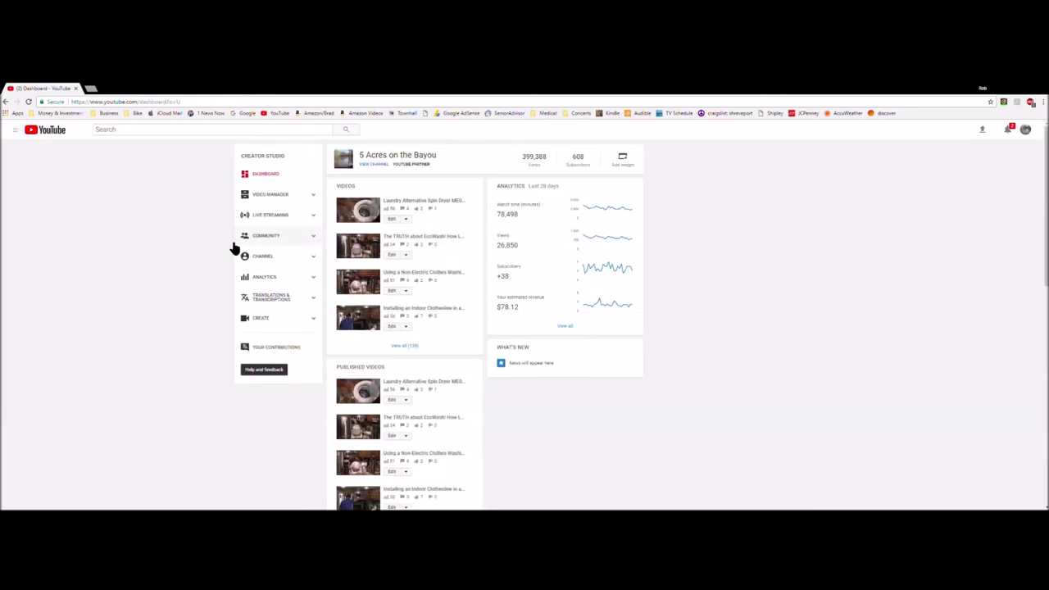
click(985, 133)
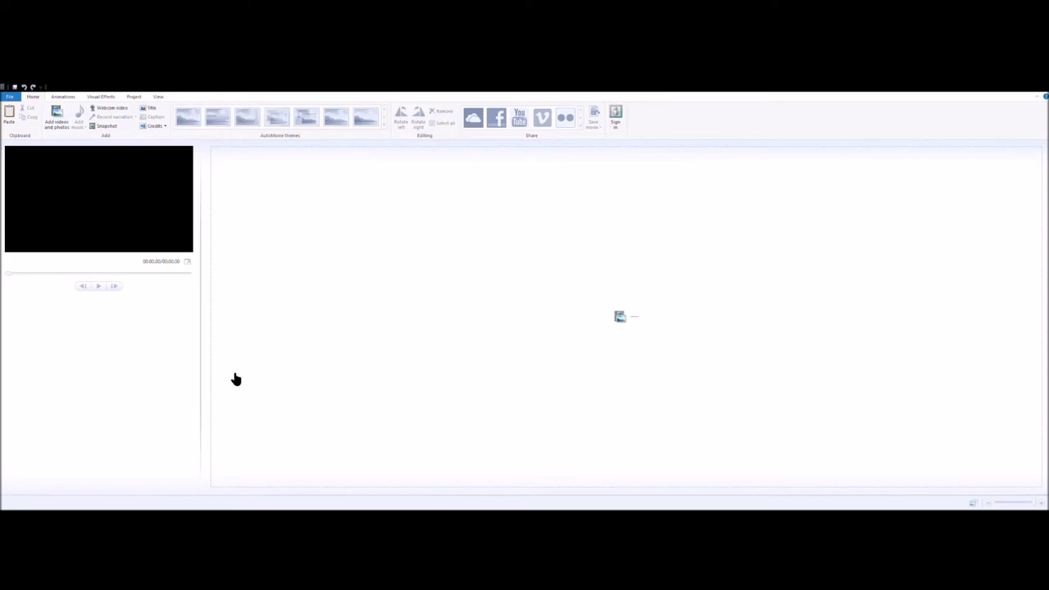
Switch to Windows Movie Maker, add two video clips to the project and place a music track under the second clip.
click(55, 120)
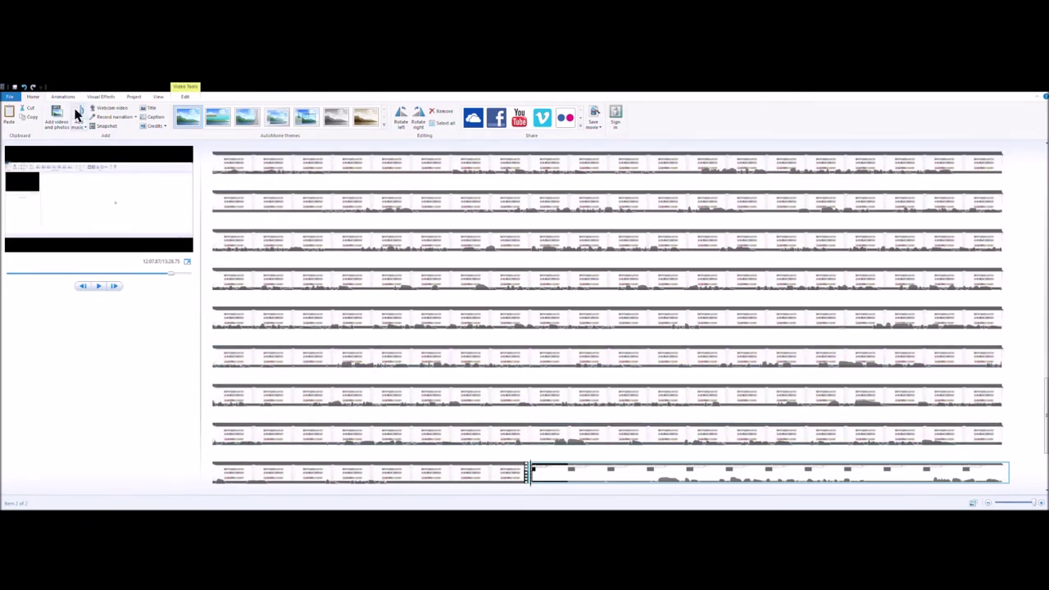
scroll(367, 330, up, 15)
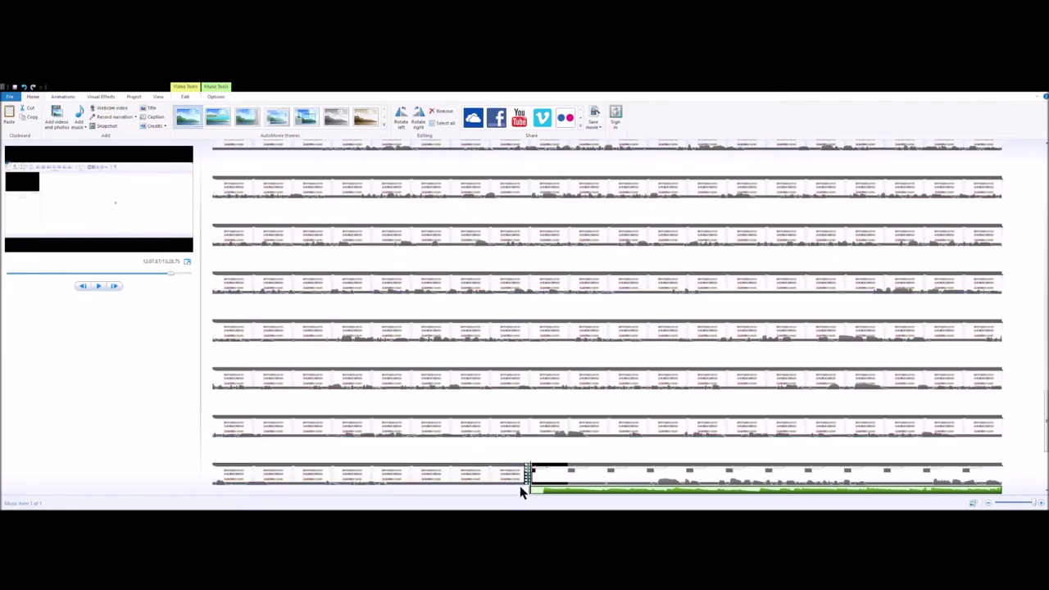
Examine how far the music track runs along the second clip and open the track's music options.
scroll(588, 464, down, 4)
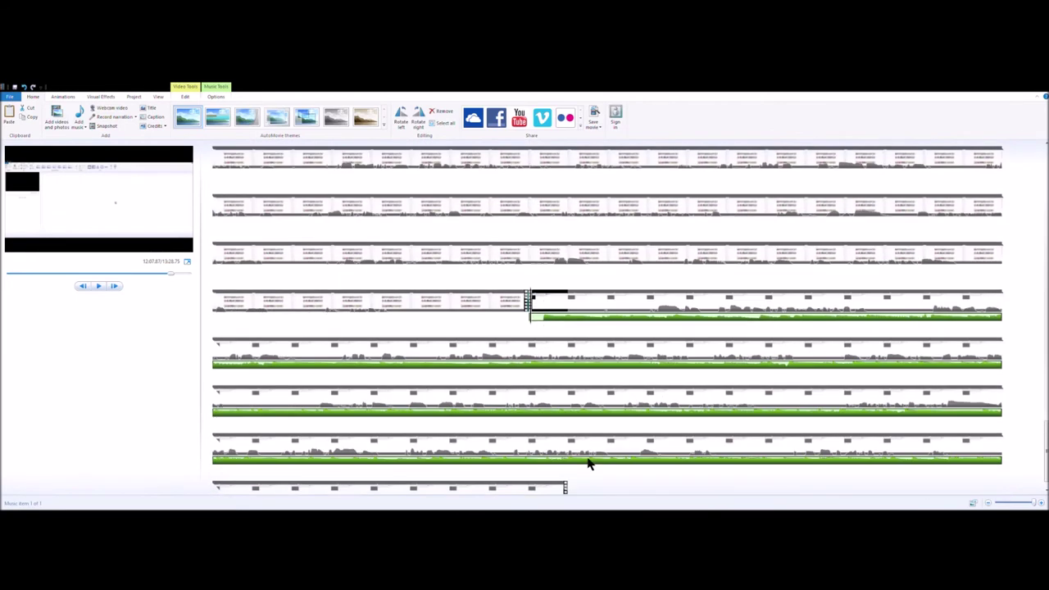
scroll(501, 435, up, 2)
scroll(558, 394, down, 2)
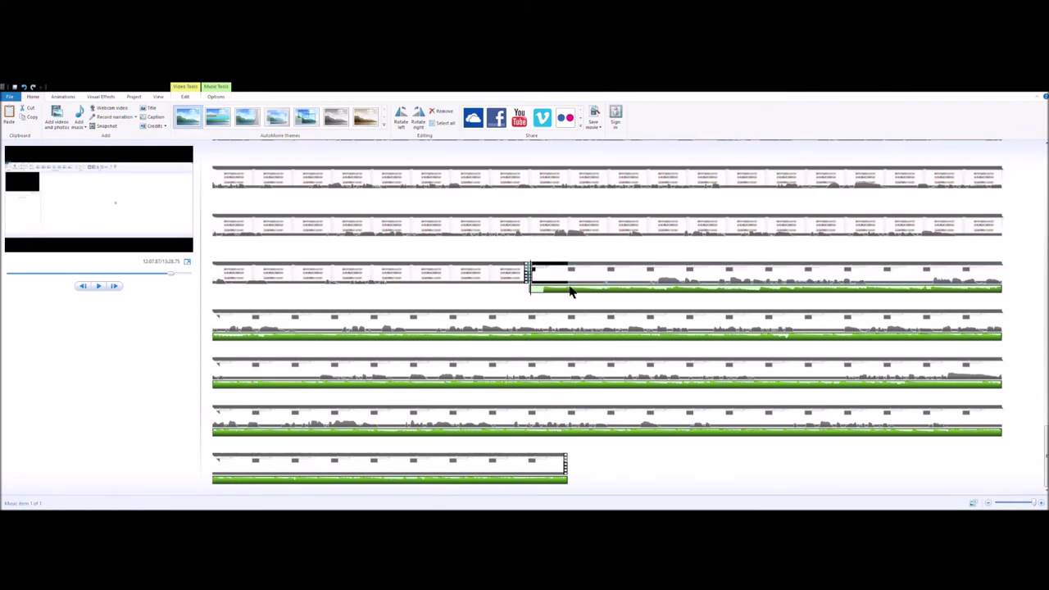
scroll(539, 389, up, 5)
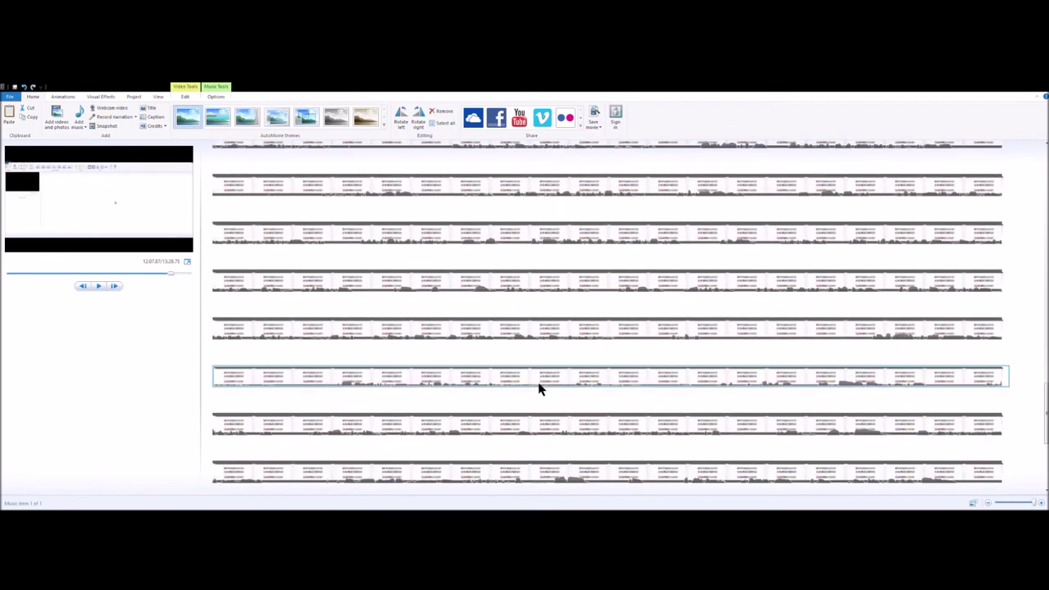
scroll(539, 389, down, 2)
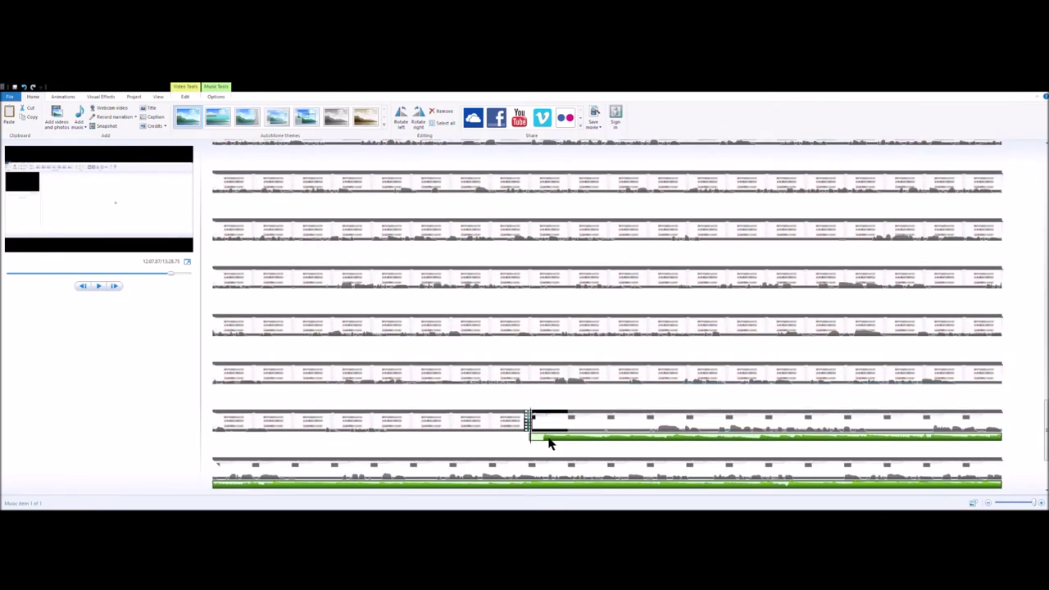
click(218, 90)
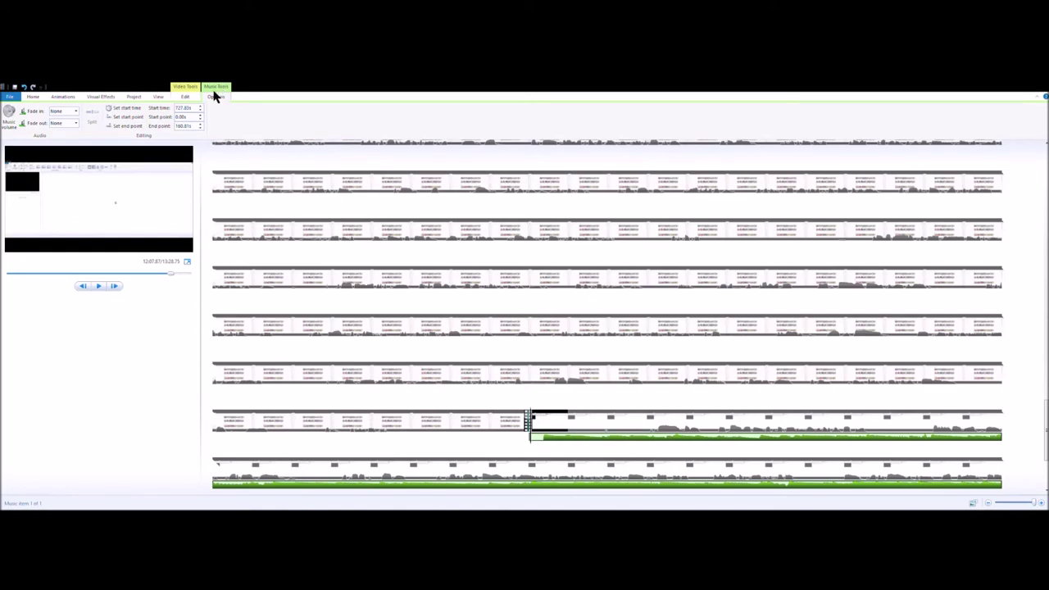
Select the first video clip and examine its extent on the storyboard up to the second clip.
scroll(281, 272, up, 10)
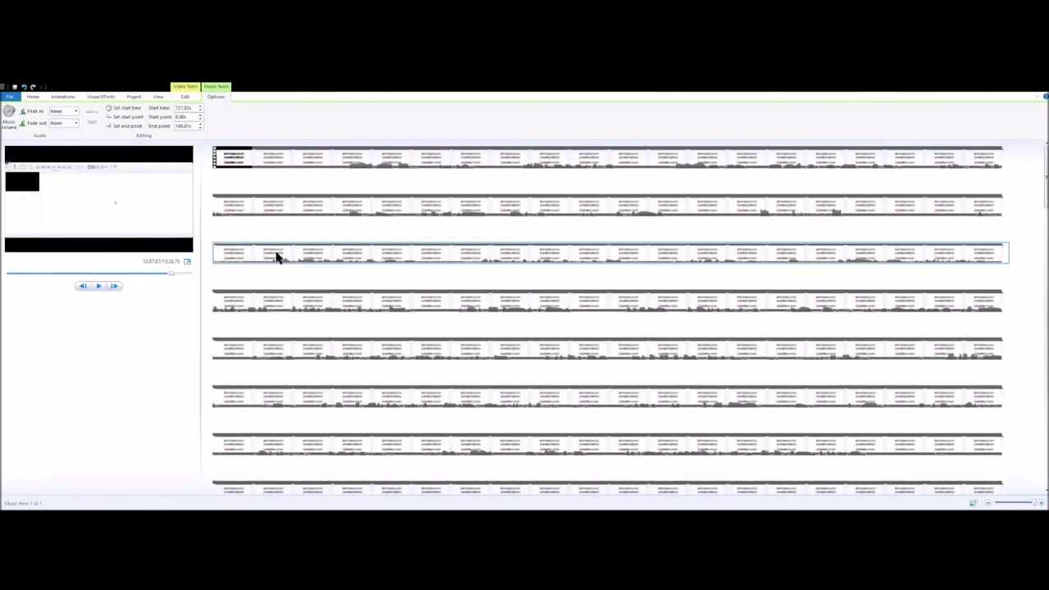
click(218, 164)
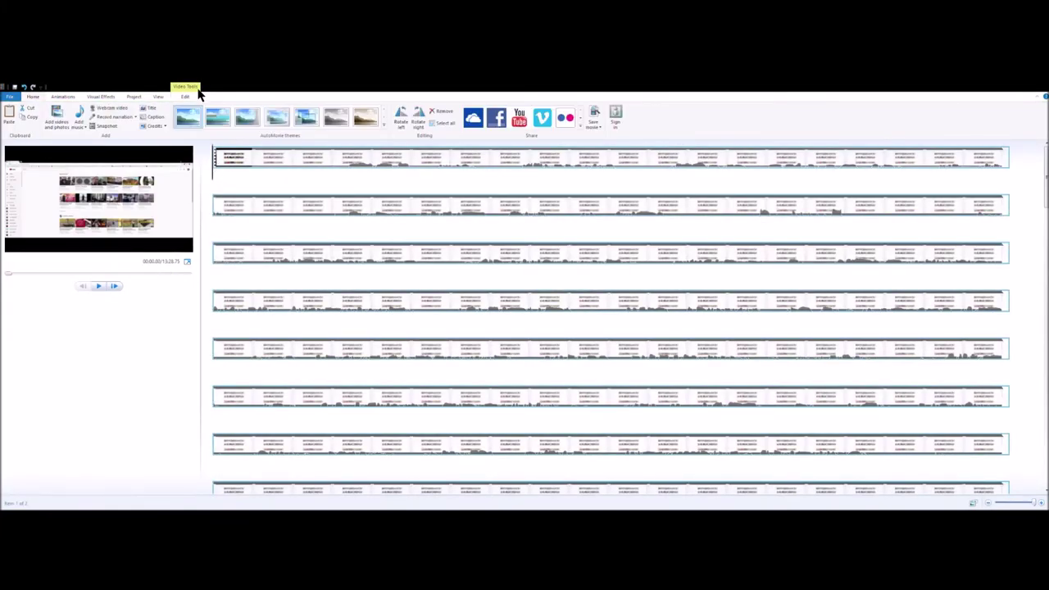
scroll(442, 451, down, 2)
scroll(451, 443, down, 3)
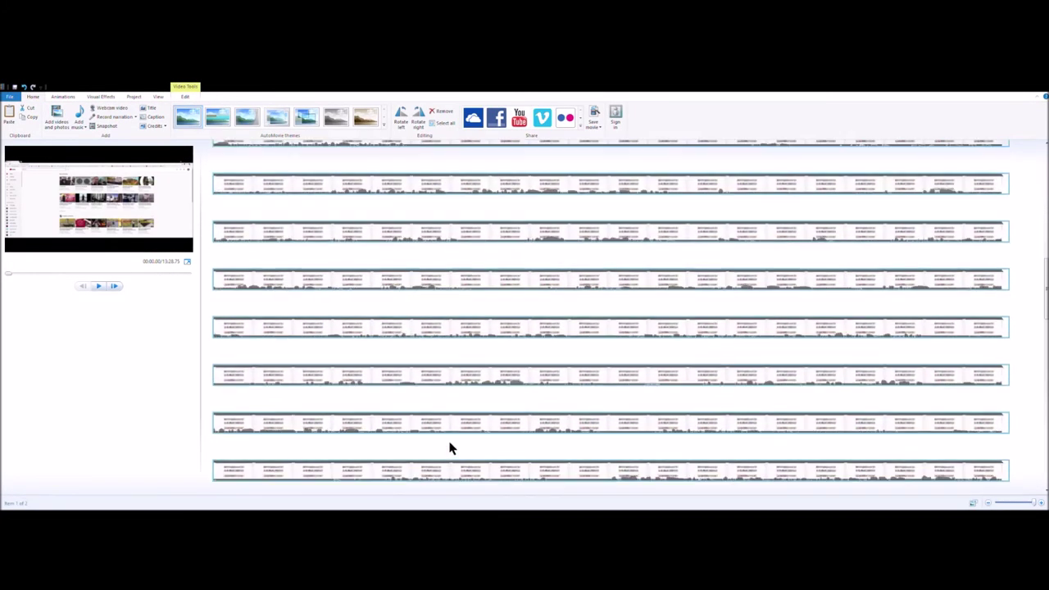
scroll(449, 447, down, 4)
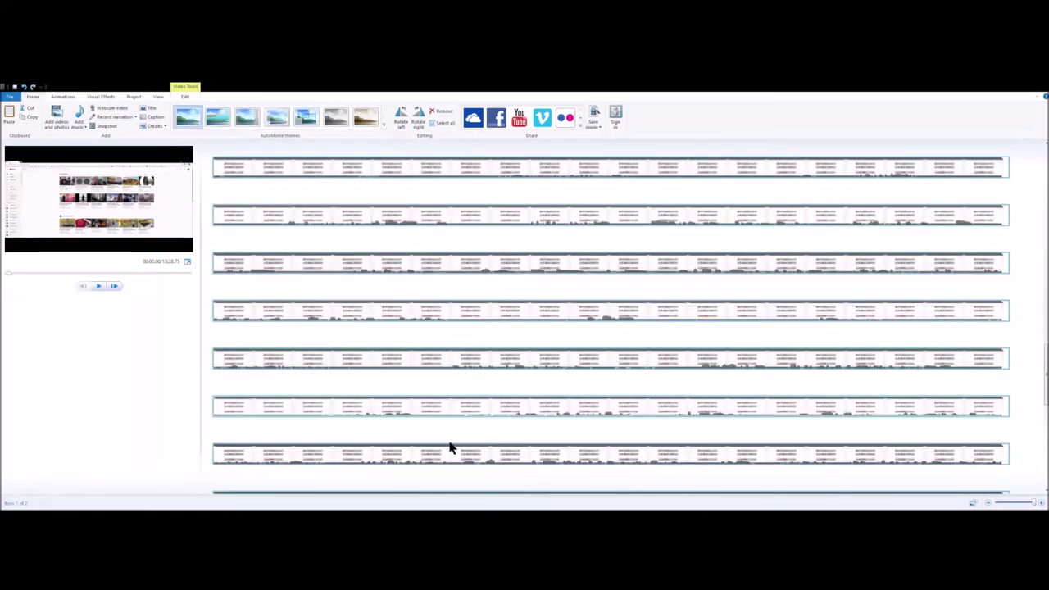
scroll(449, 447, down, 1)
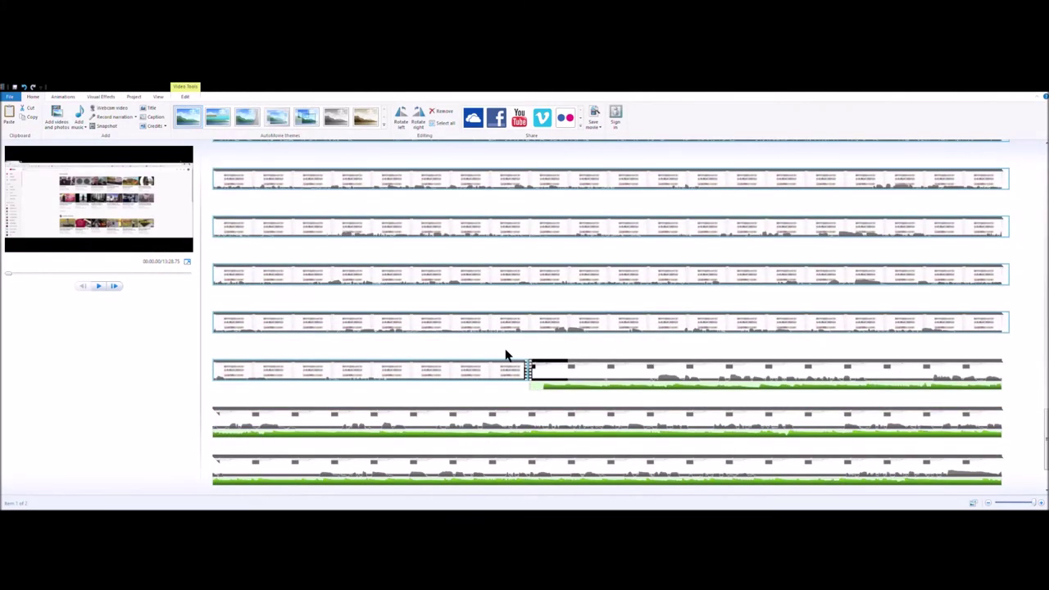
Adjust the fade-in and fade-out settings of the music track placed under the second video clip.
click(552, 389)
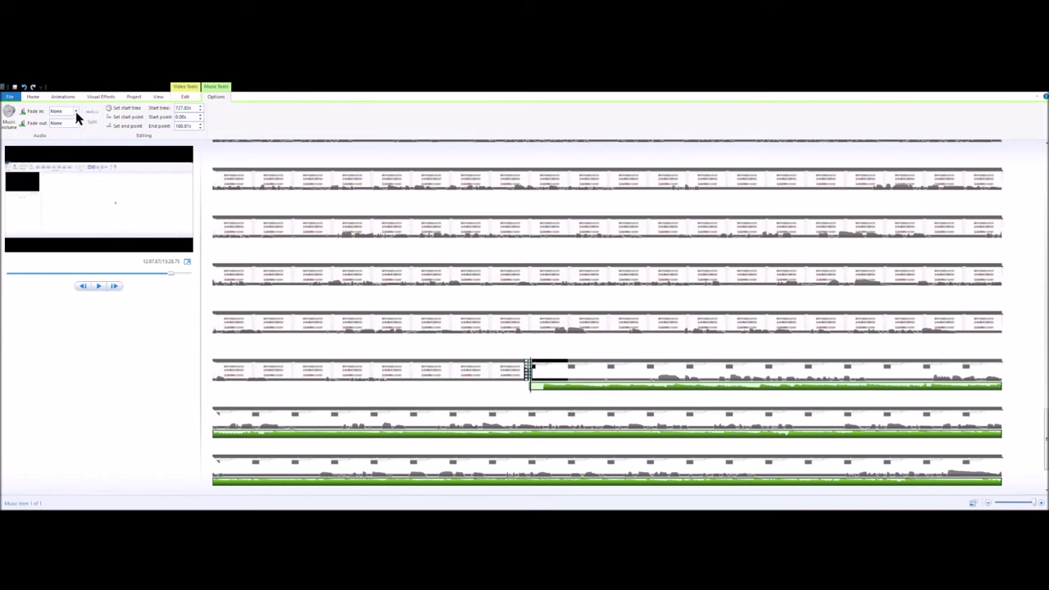
key(Down)
key(Down)
key(Tab)
key(Down)
key(Down)
Trim the opening of the first video clip by setting its start point at about 2.7 seconds.
click(185, 95)
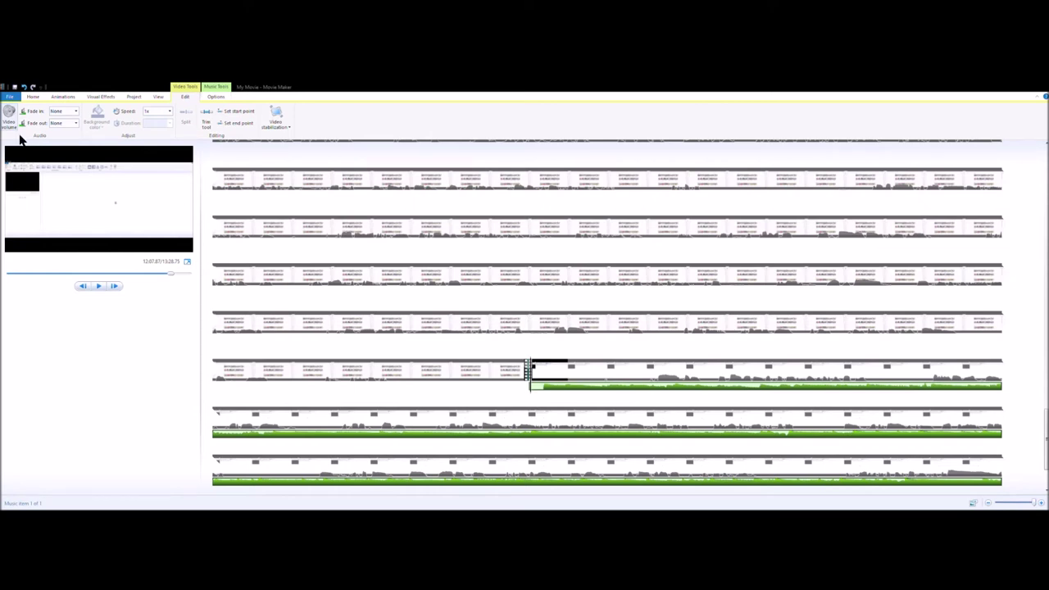
click(410, 182)
scroll(408, 182, up, 3)
scroll(408, 178, up, 5)
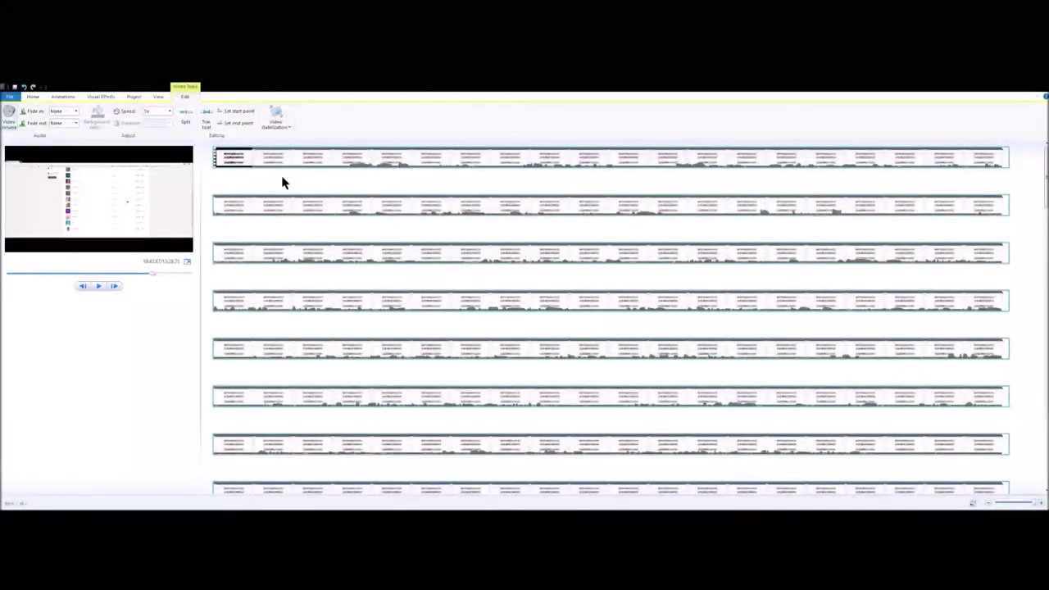
click(224, 161)
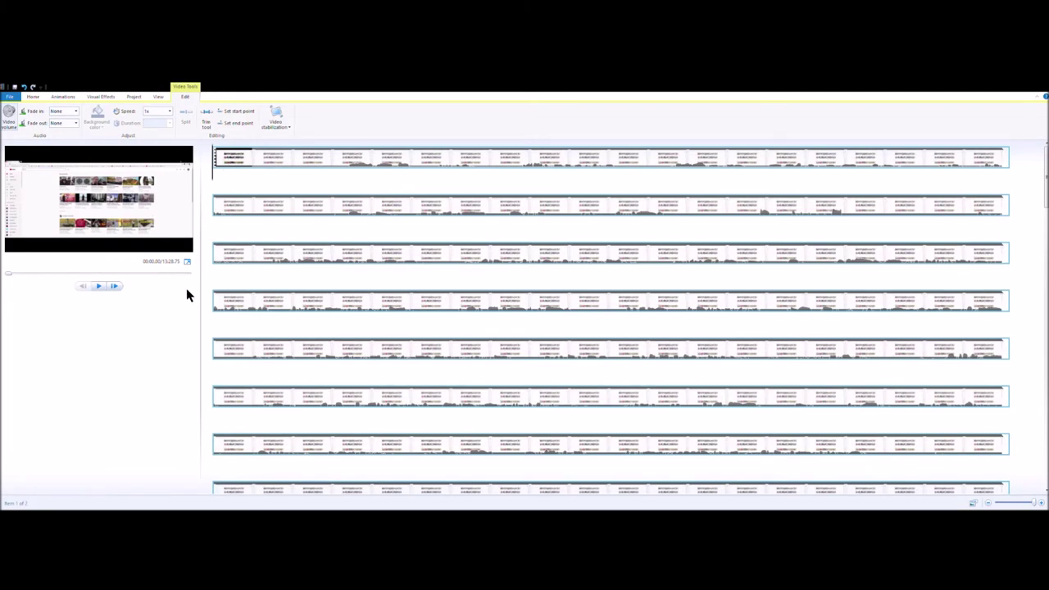
click(98, 287)
click(98, 288)
drag(405, 175, 323, 176)
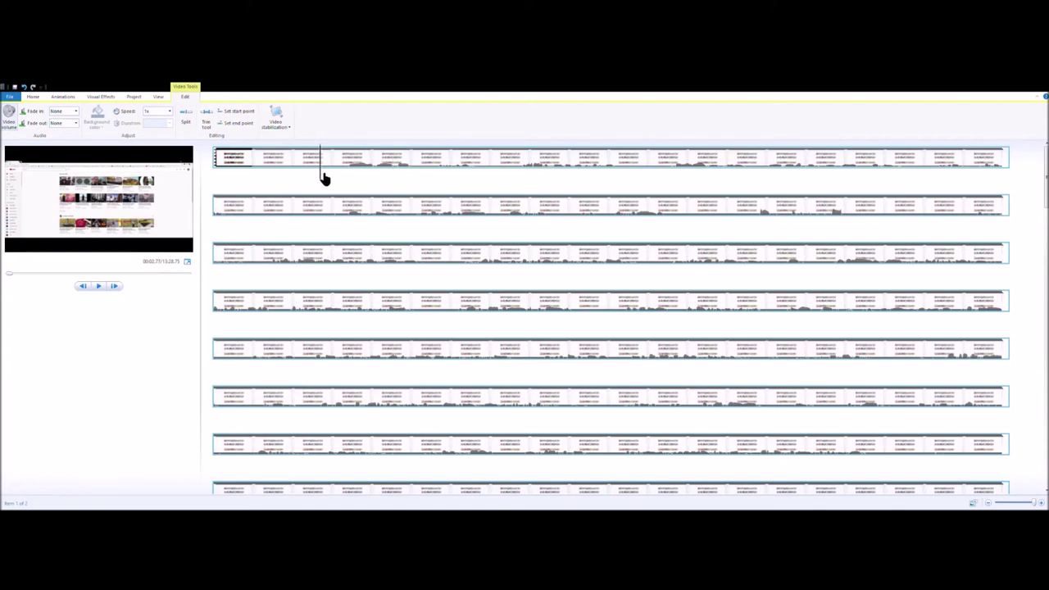
click(232, 115)
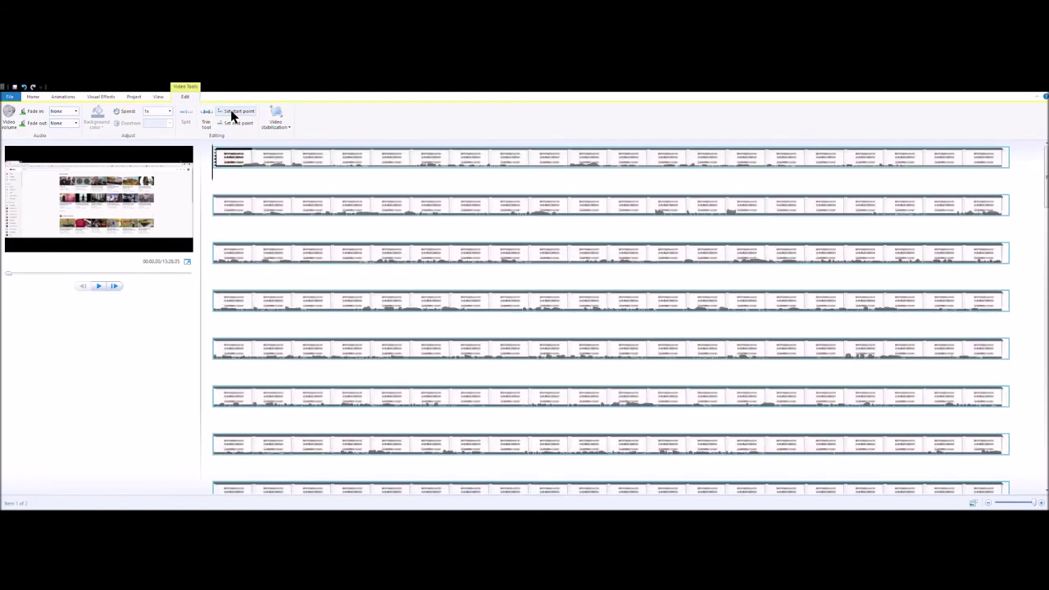
Play the beginning of the trimmed first clip, reposition the playhead within it and look over the storyboard.
click(99, 290)
click(99, 288)
drag(317, 180, 251, 182)
click(258, 157)
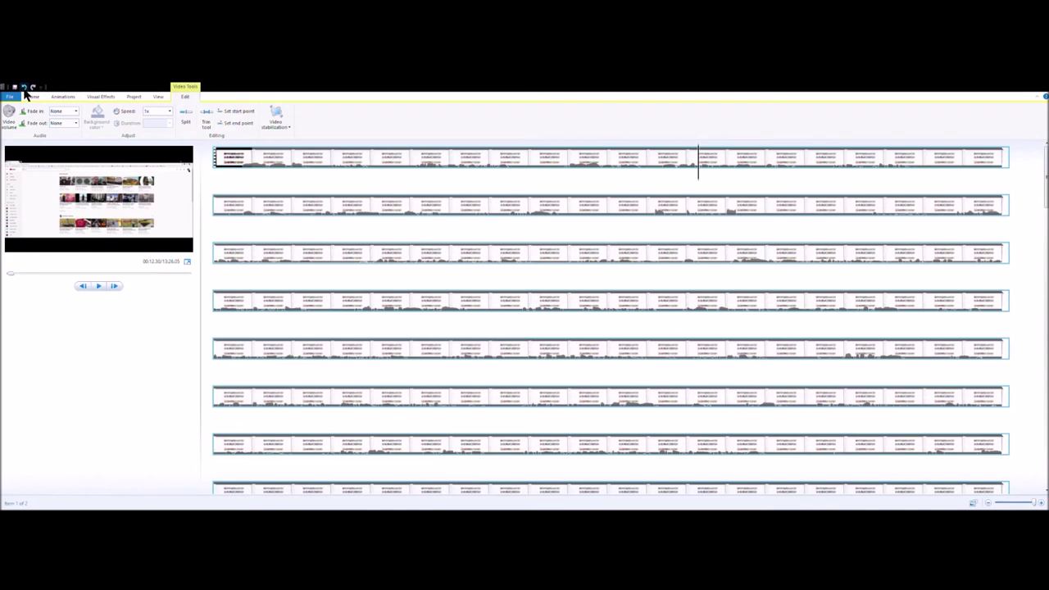
scroll(705, 241, down, 1)
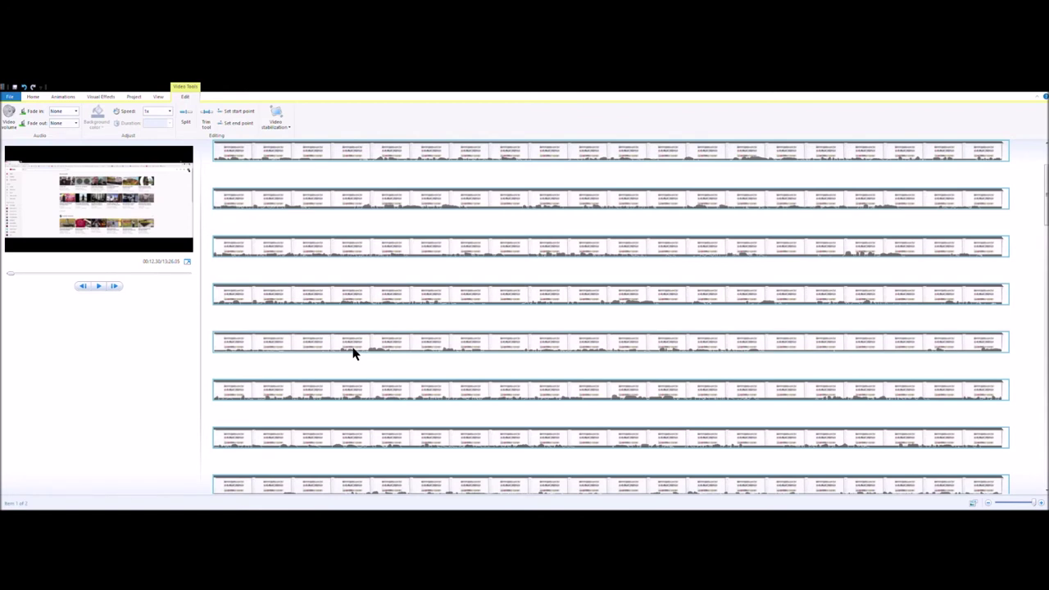
click(33, 96)
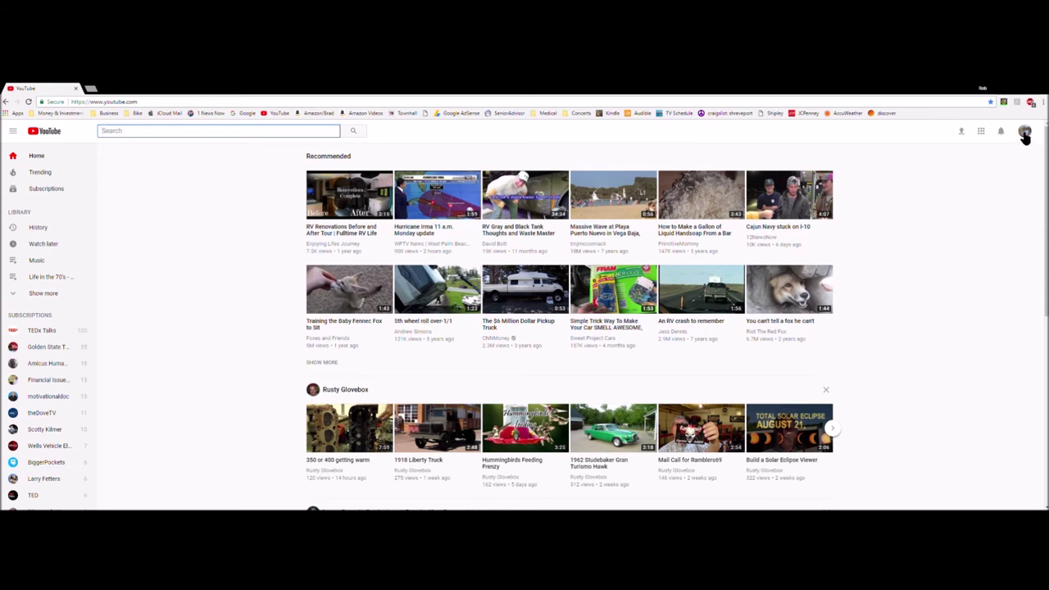
Switch to YouTube and upload the F150 Air Filter Replacement video with its privacy set to Unlisted.
click(963, 134)
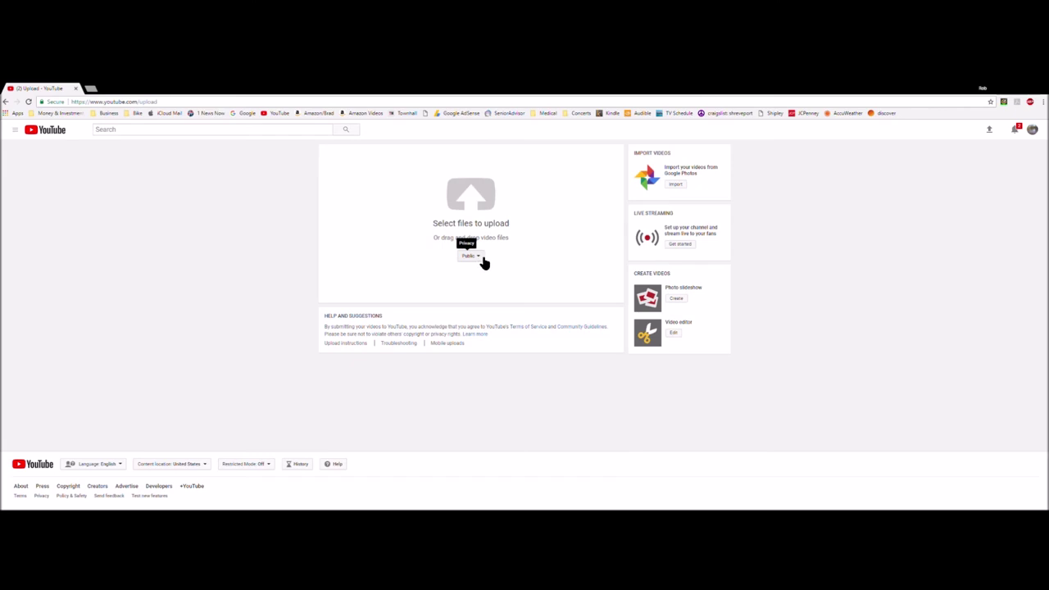
click(482, 261)
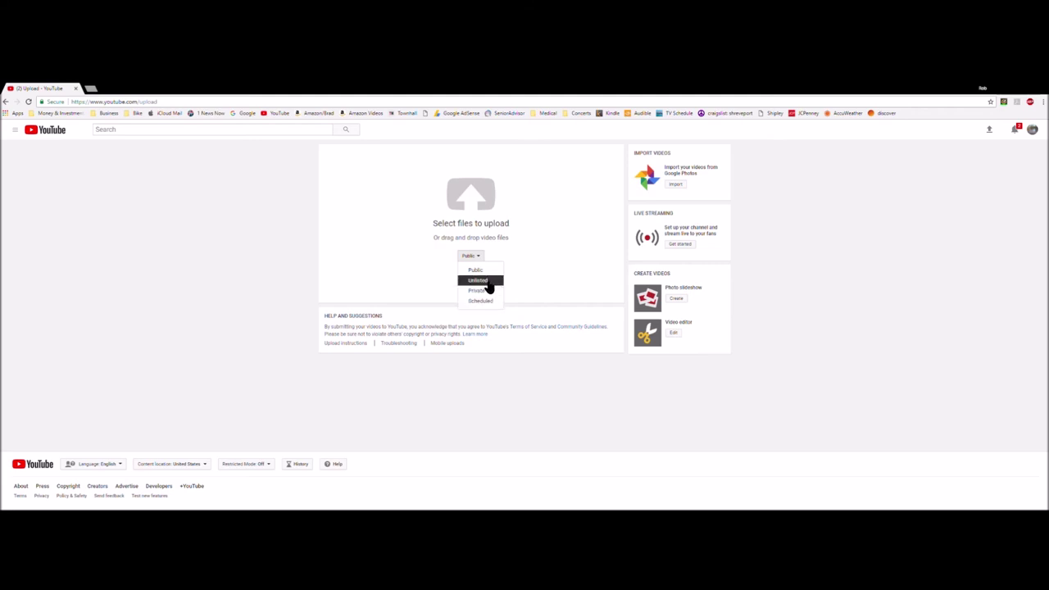
click(480, 282)
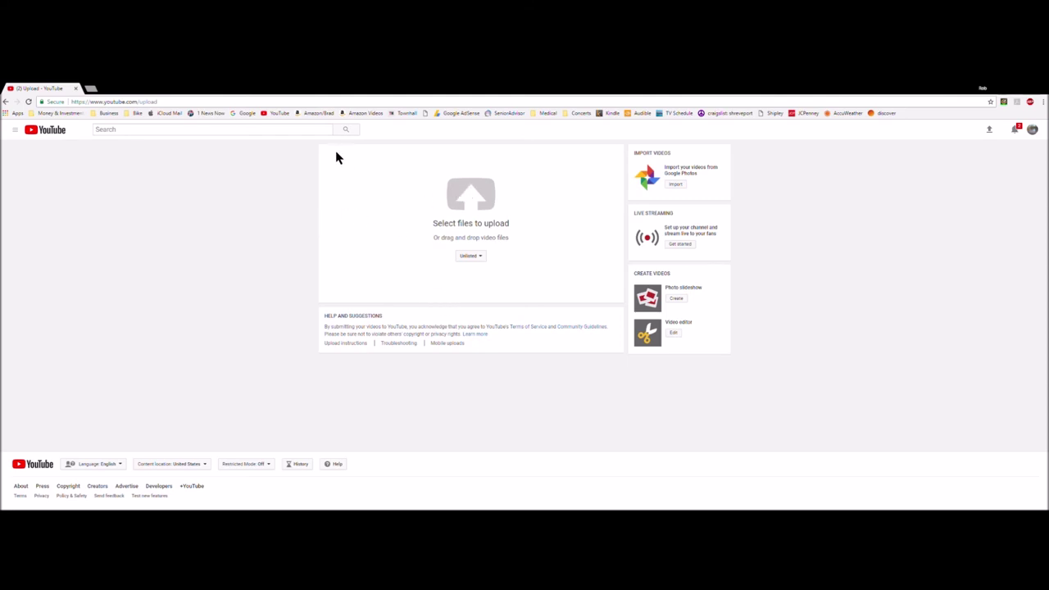
drag(427, 297, 430, 296)
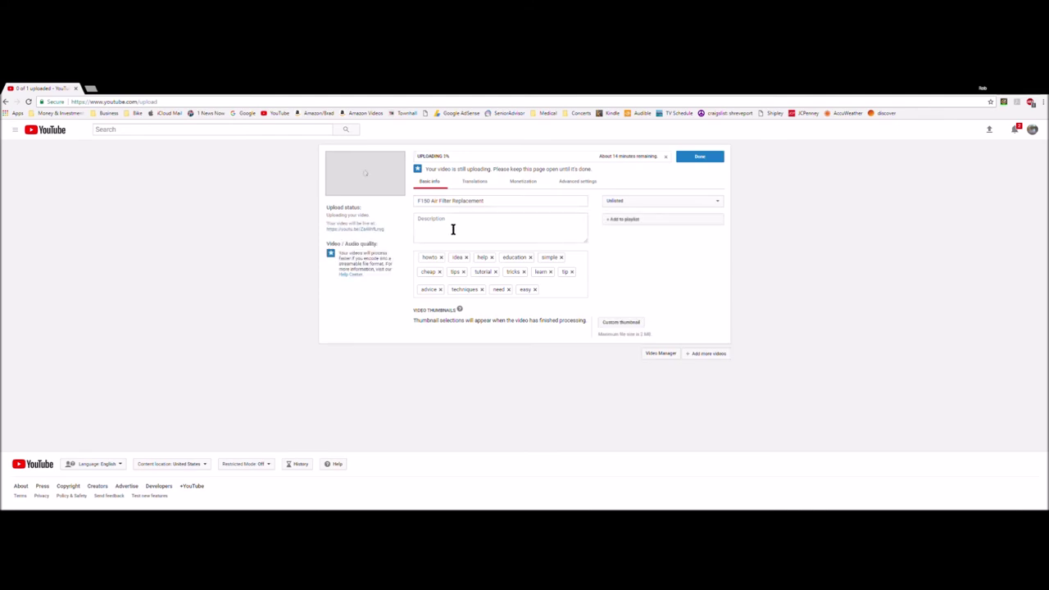
Examine the uploading video's monetization and advanced settings, and return to its basic info.
click(523, 184)
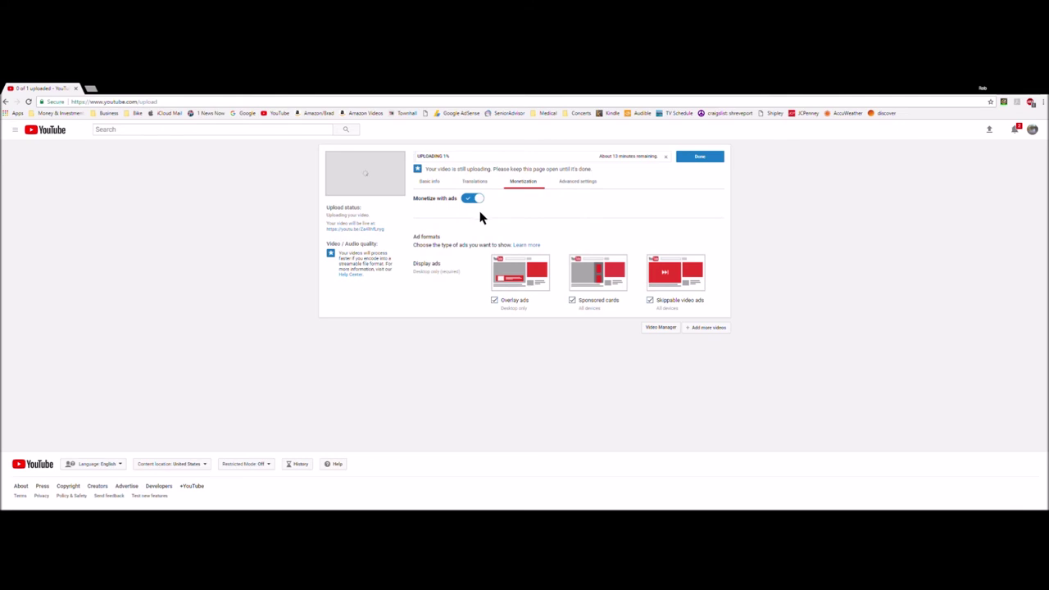
click(582, 183)
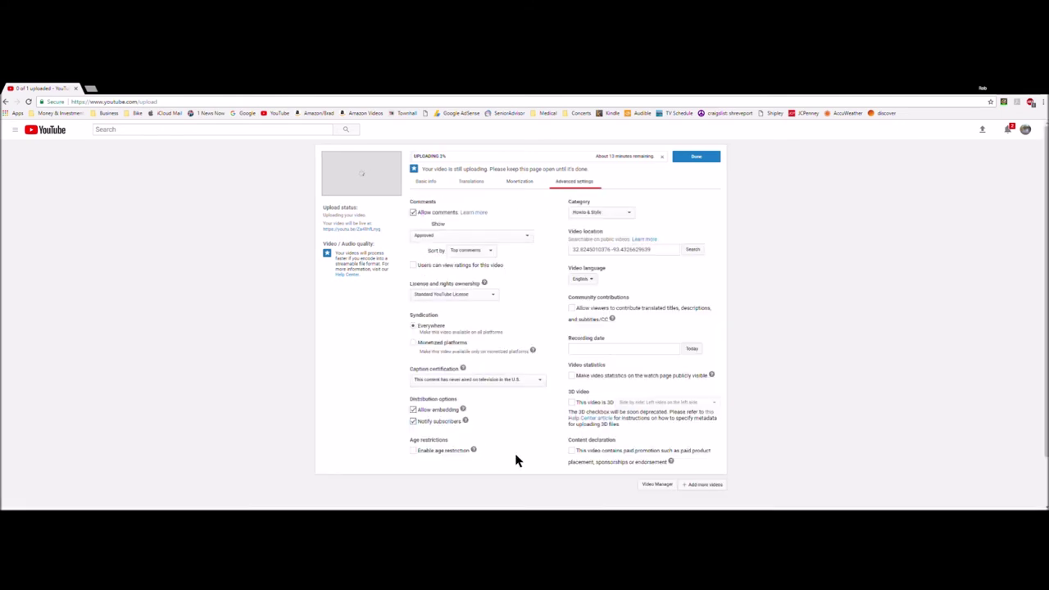
click(431, 184)
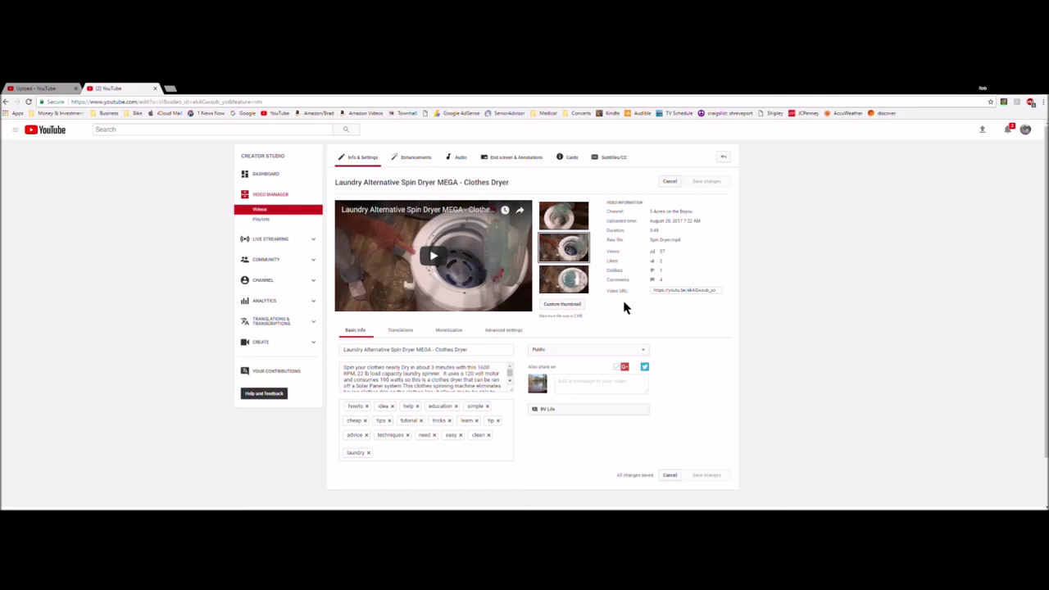
Copy the URL of the Laundry Alternative Spin Dryer MEGA video and submit it to Bing's site submission tool, completing the captcha.
click(686, 292)
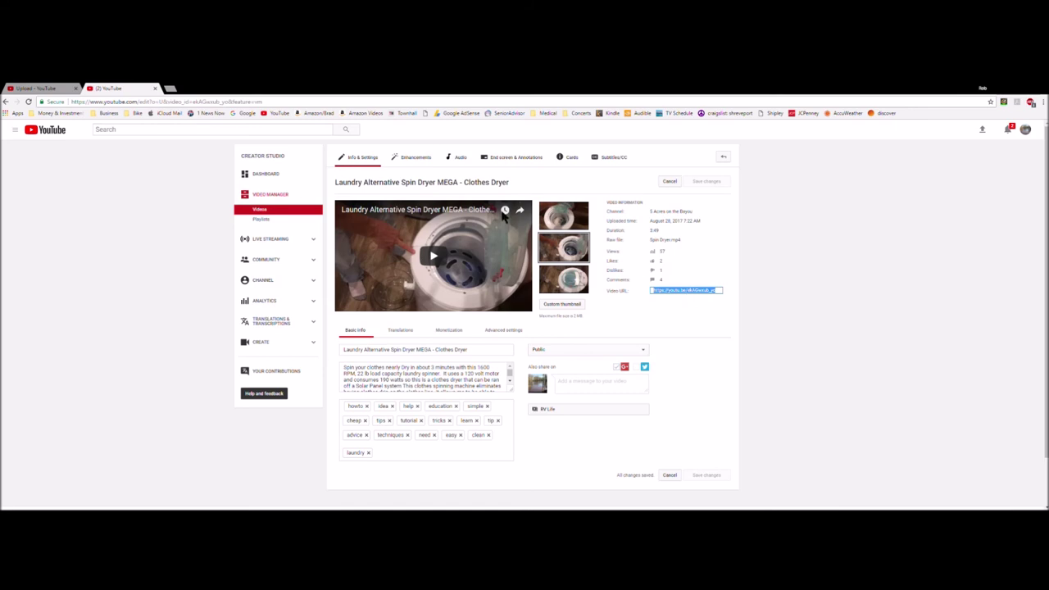
click(114, 117)
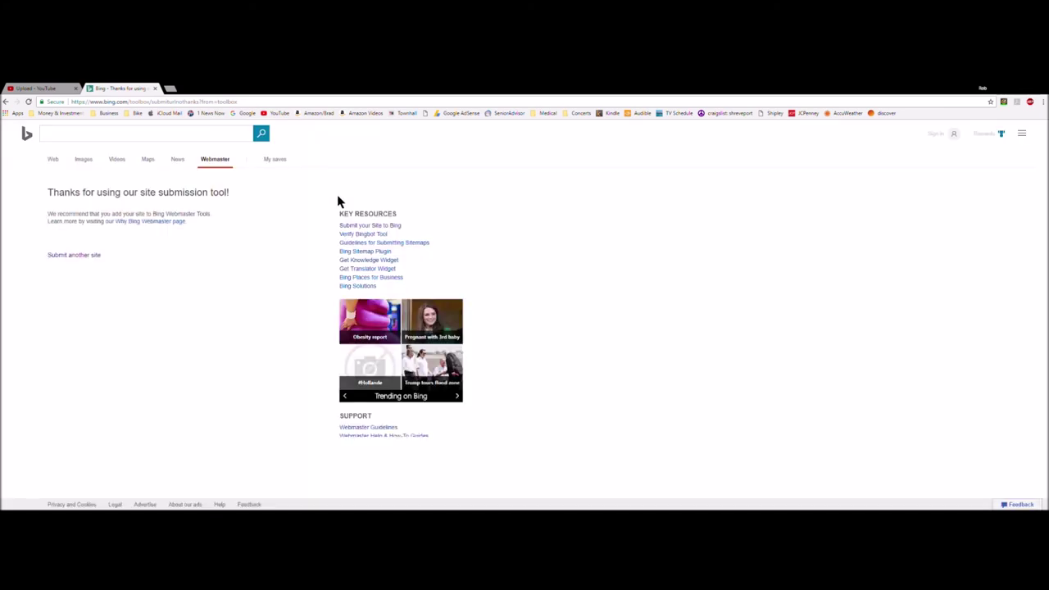
click(359, 228)
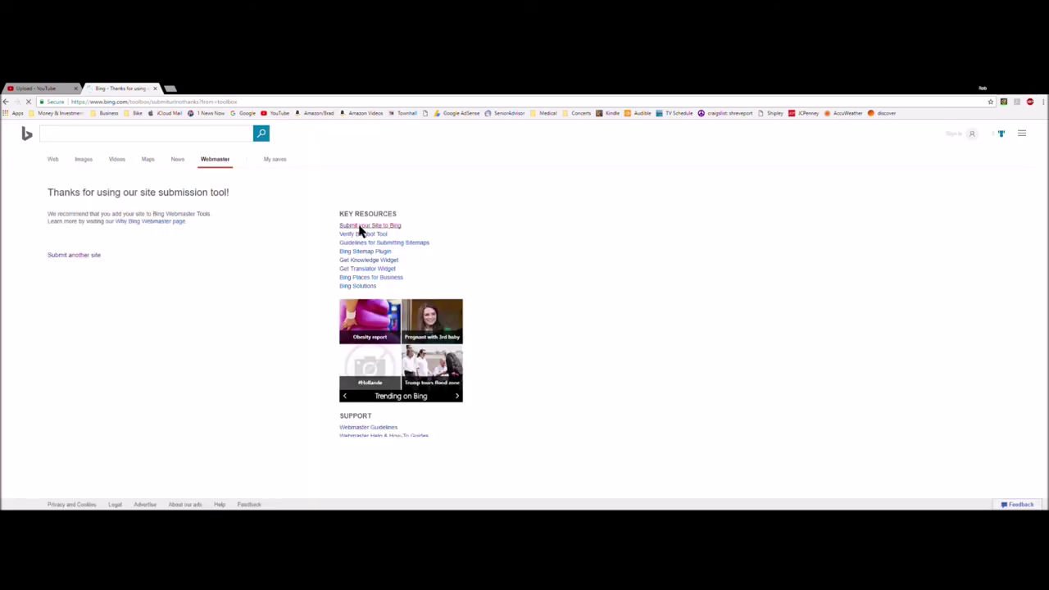
click(157, 226)
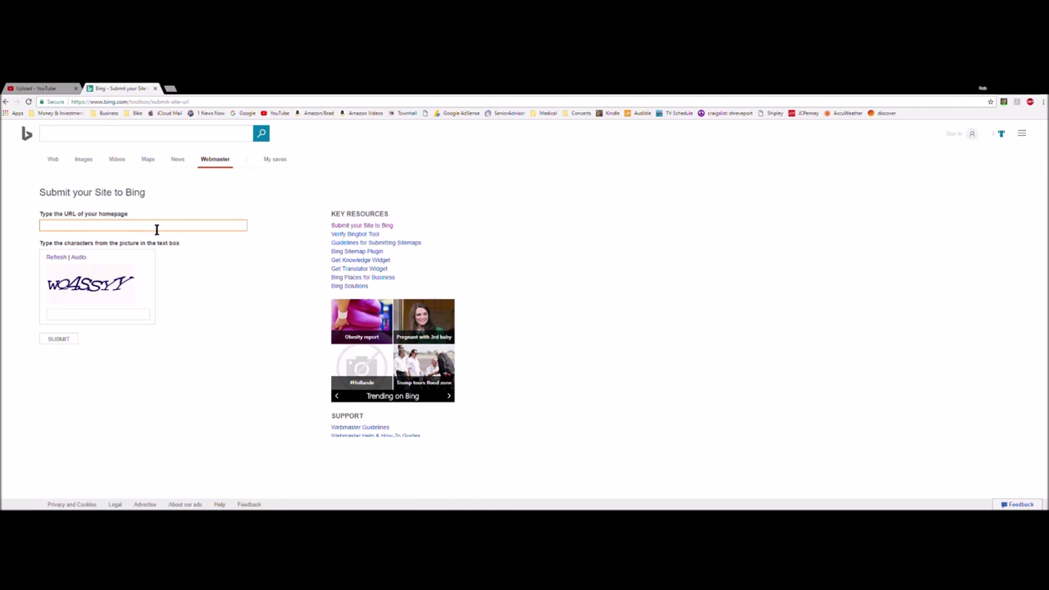
text(https://youtu.be/ekAGwsgb_v0)
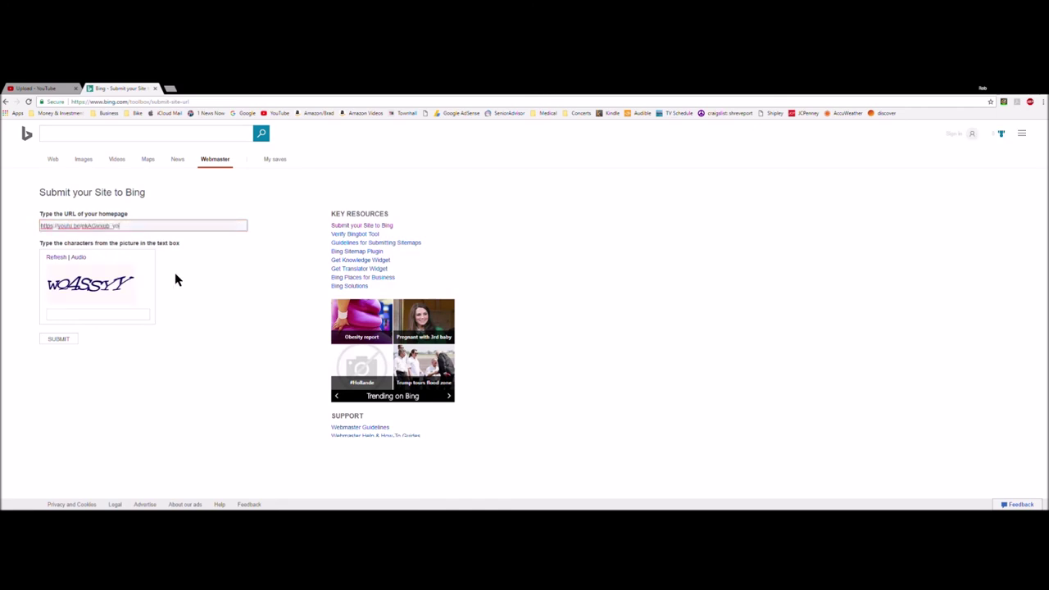
click(118, 320)
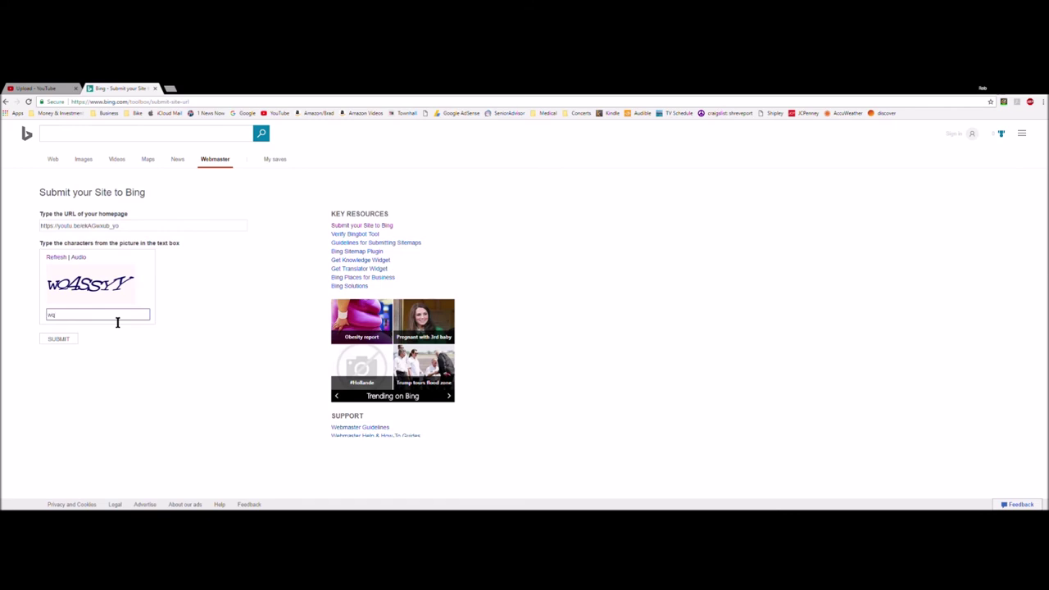
text(wq4s)
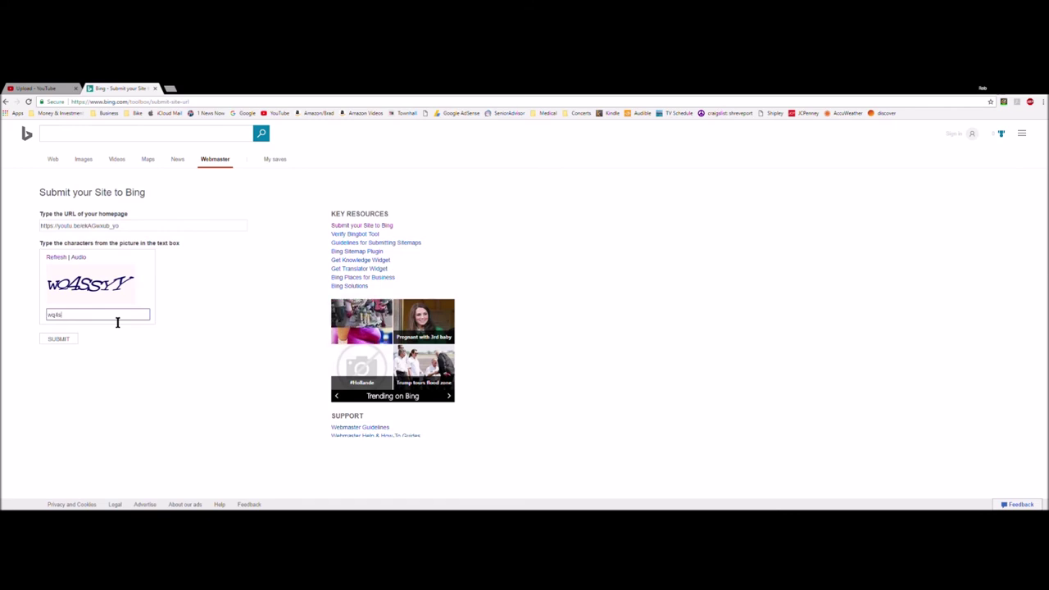
text(syy)
click(60, 340)
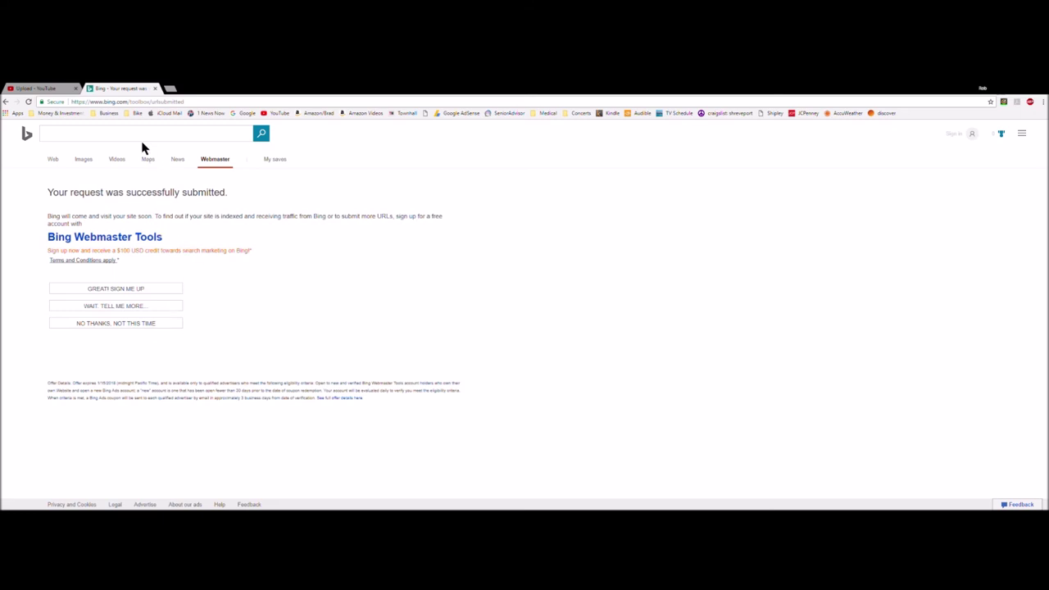
Submit the same video URL to Google's Search Console for indexing, completing the "I'm not a robot" check.
click(109, 113)
click(348, 194)
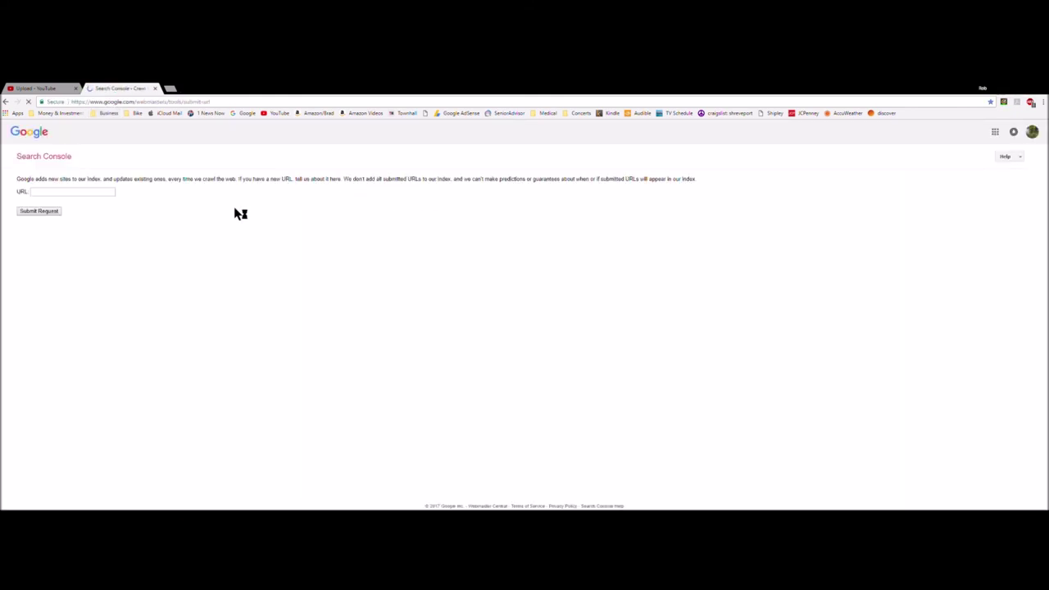
click(88, 197)
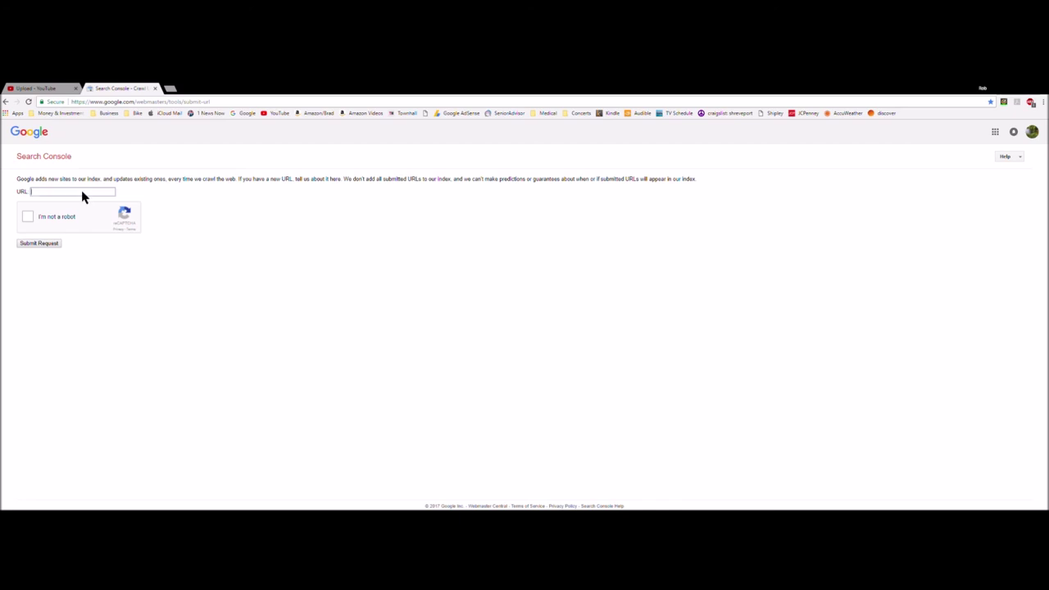
text(https://youtu.be/ekAGwsub_ro)
click(29, 218)
click(40, 244)
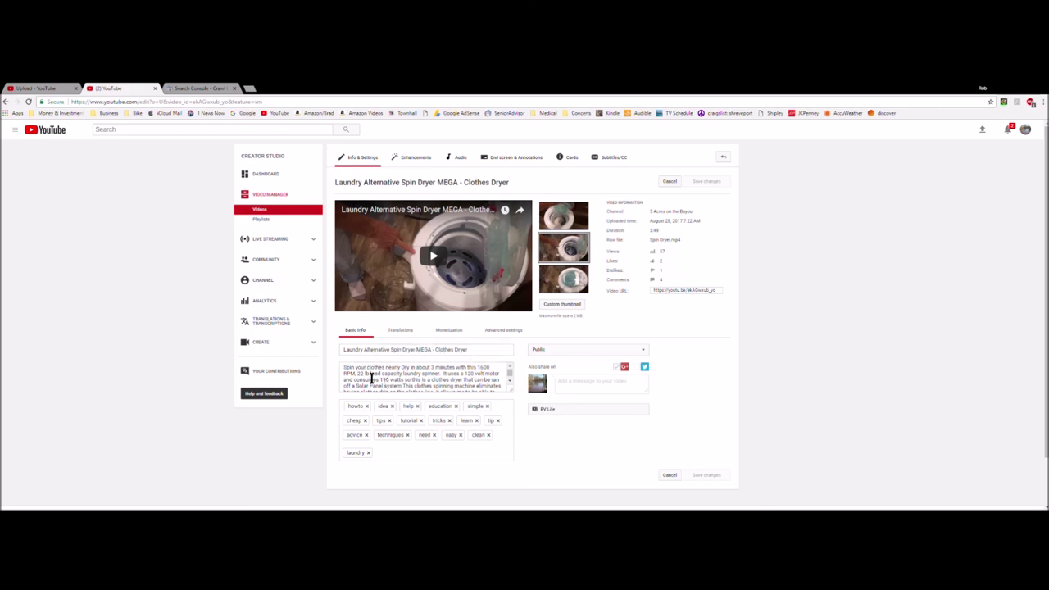
Read through the description and tags in the Spin Dryer video's basic info.
scroll(369, 377, down, 3)
scroll(369, 377, down, 1)
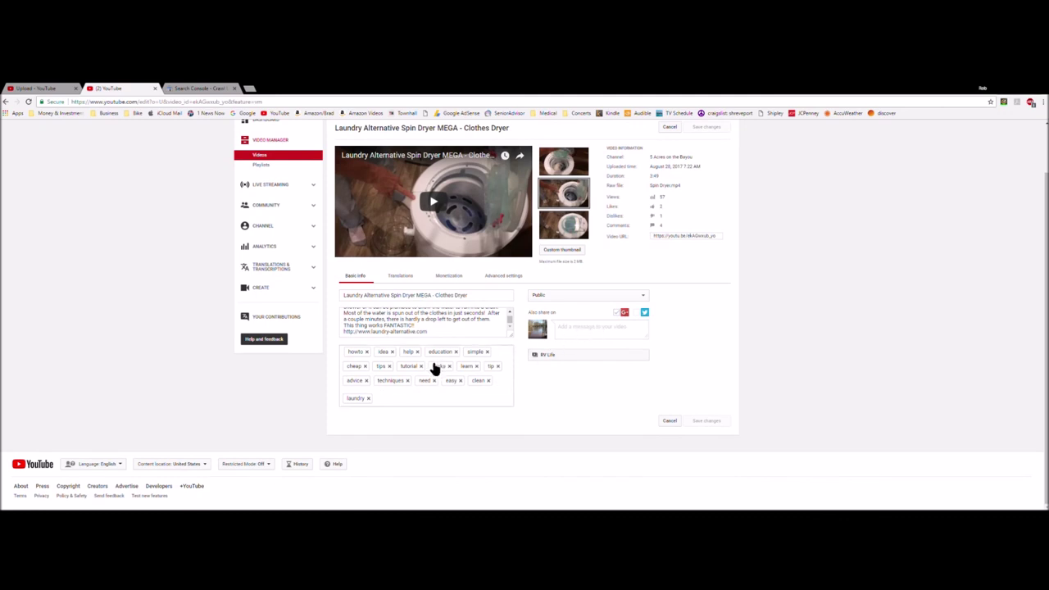
scroll(439, 386, up, 1)
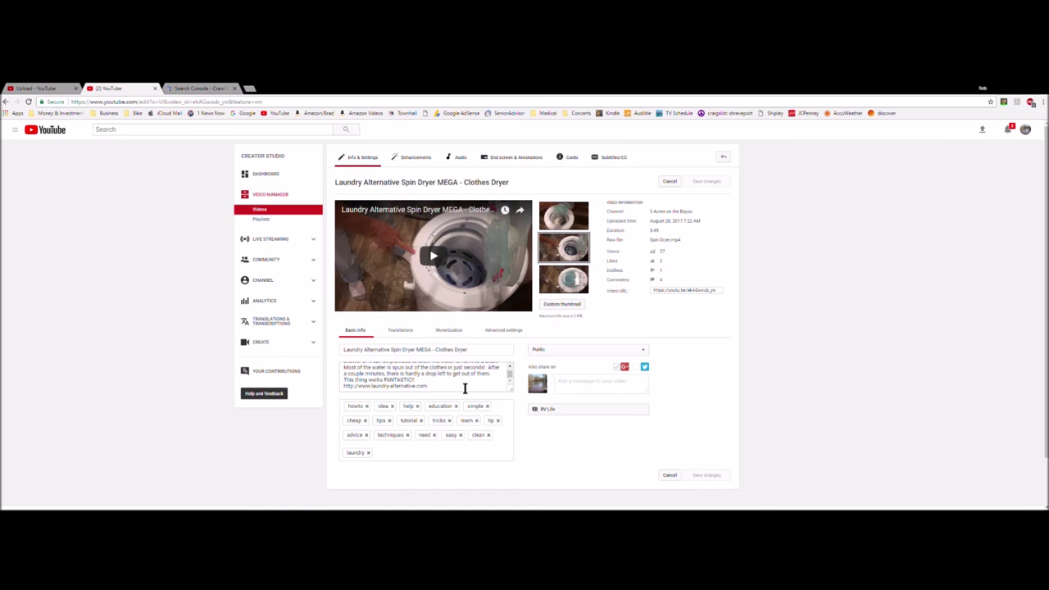
click(466, 391)
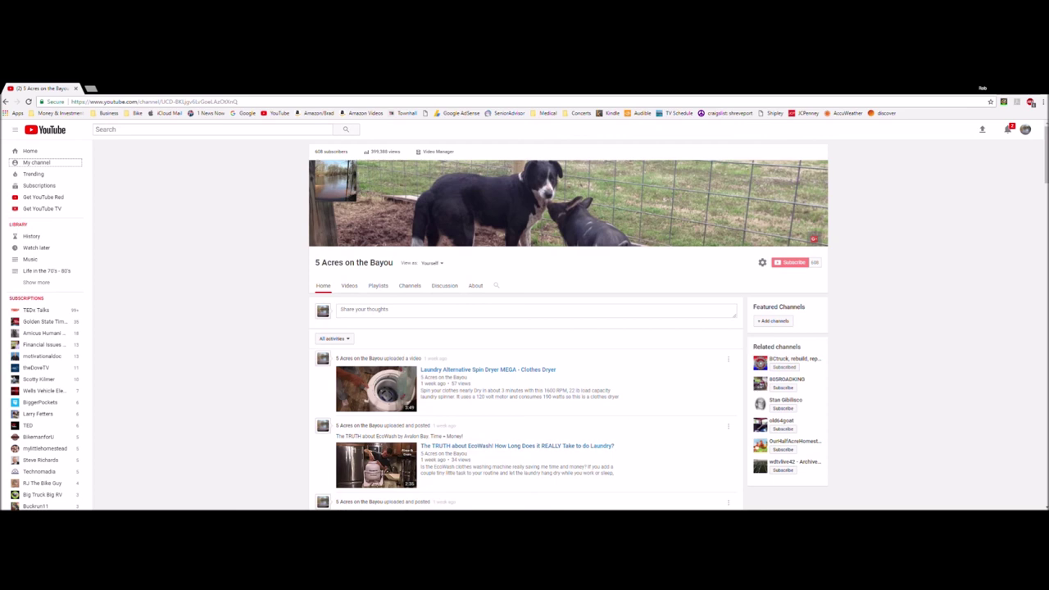
click(242, 350)
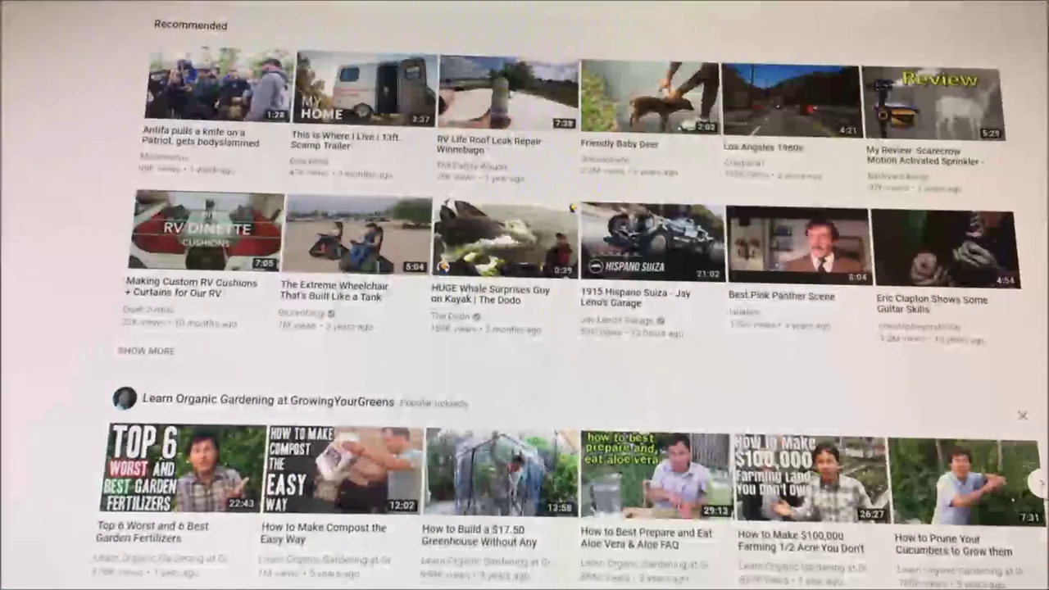
Bring up the Windows Game Bar over the YouTube page, enable Record mic and start a screen recording.
key(super+g)
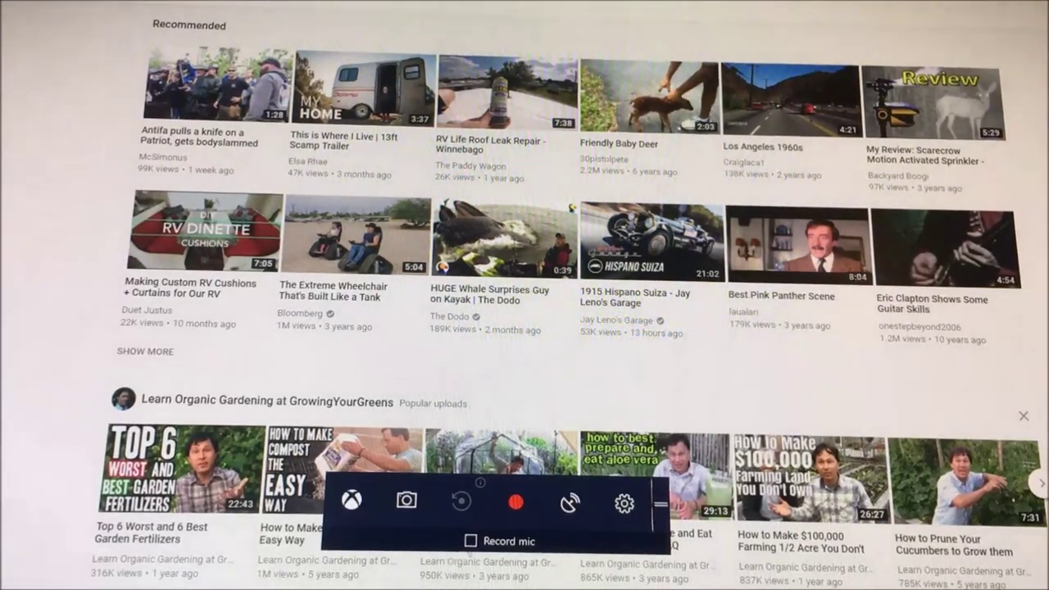
click(471, 541)
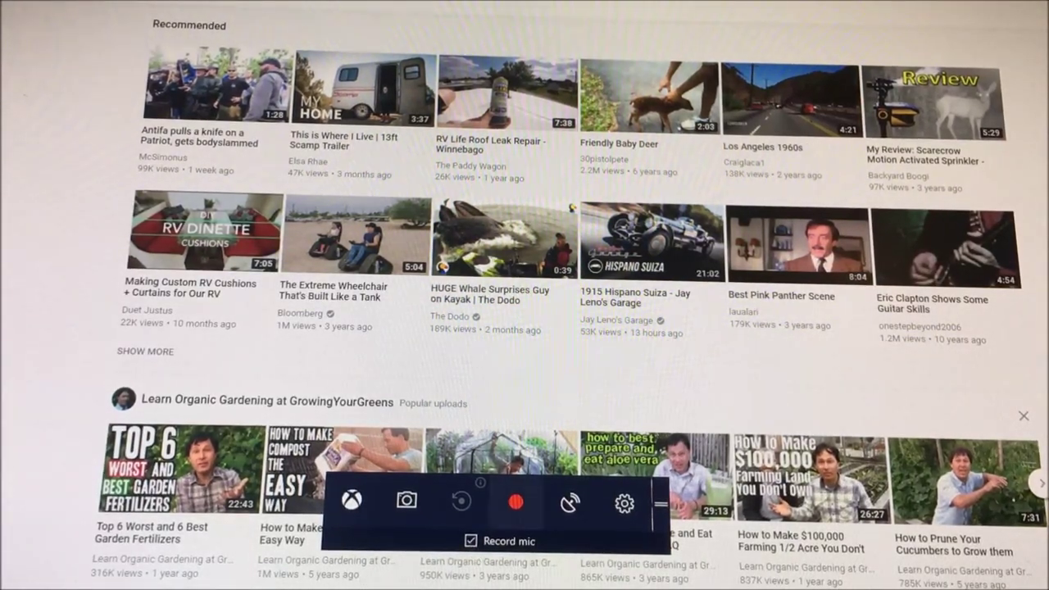
click(516, 501)
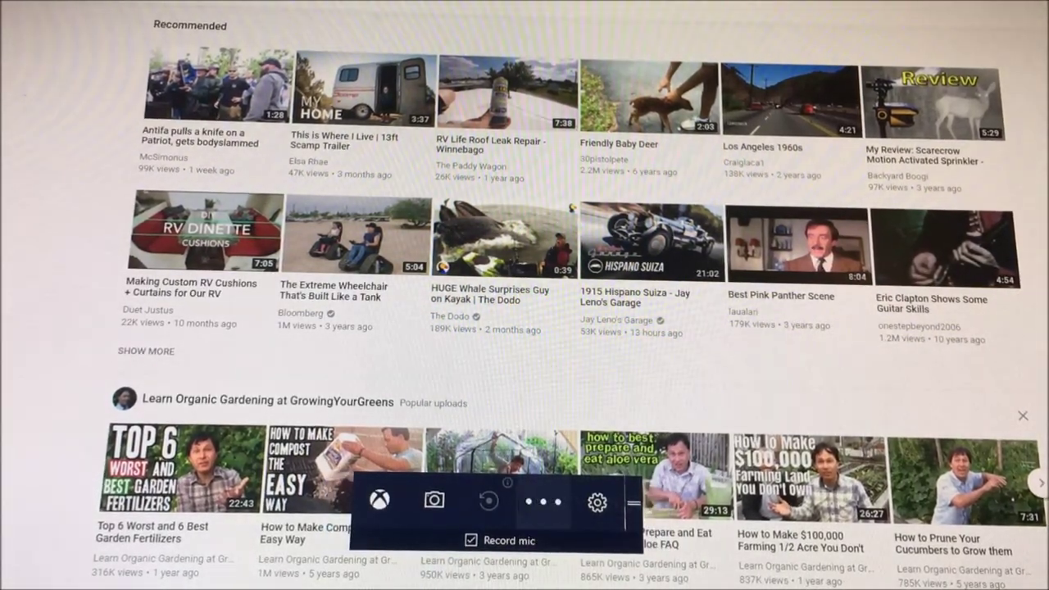